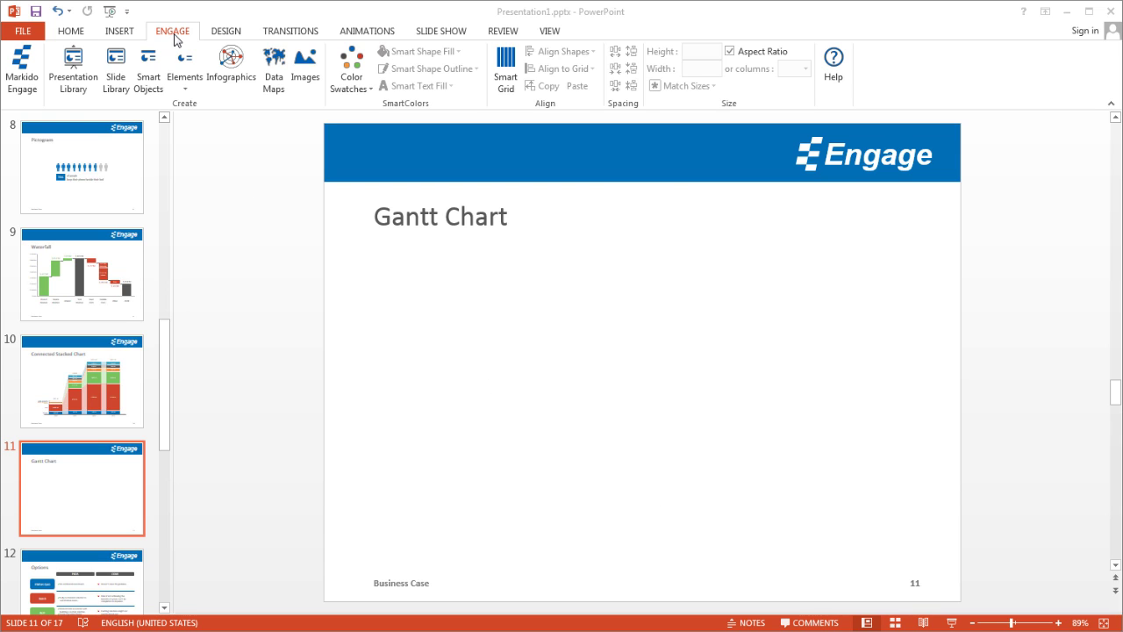
Open the Engage infographic gallery and choose the Gantt Charts type for slide 11
left_click(232, 72)
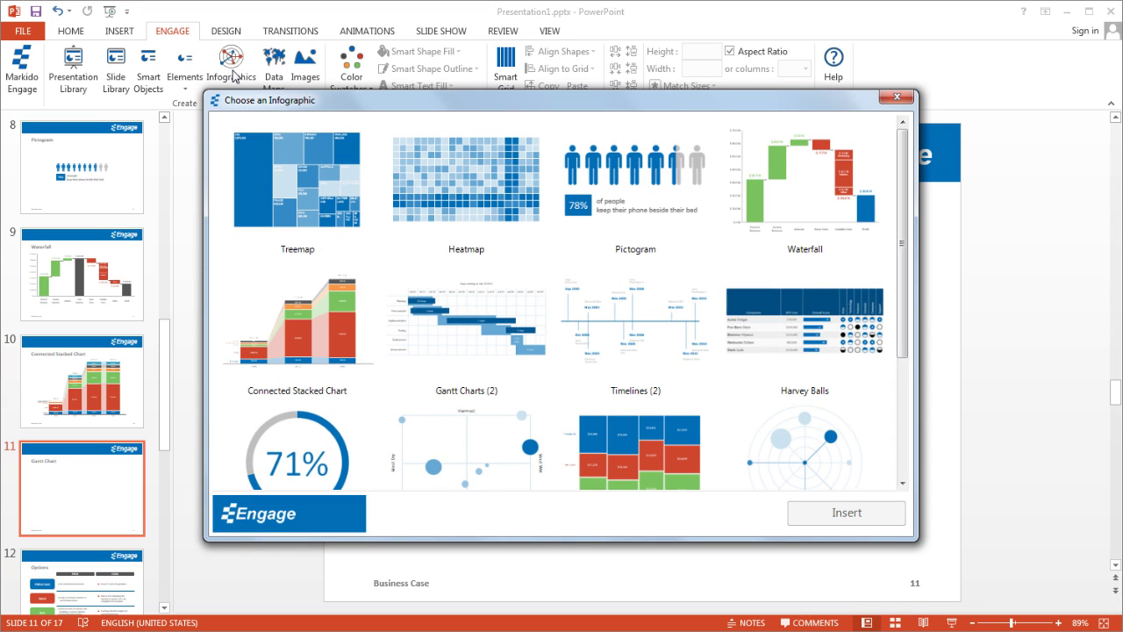
left_click(514, 341)
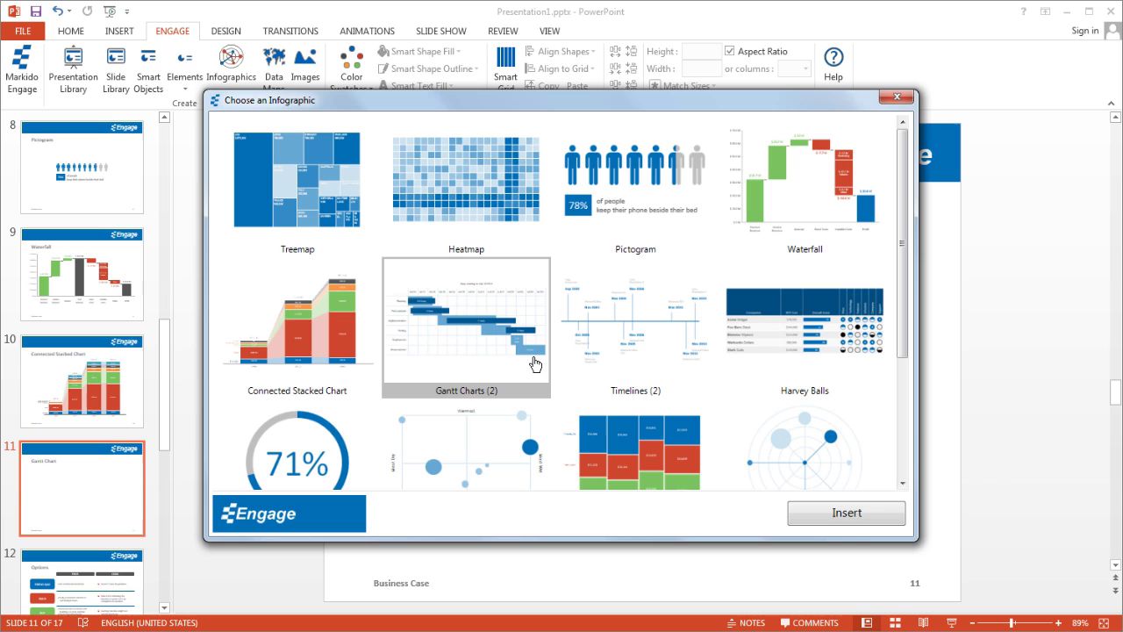
Confirm the Gantt Charts choice and pick the Effort Duration Gantt chart style
left_click(847, 513)
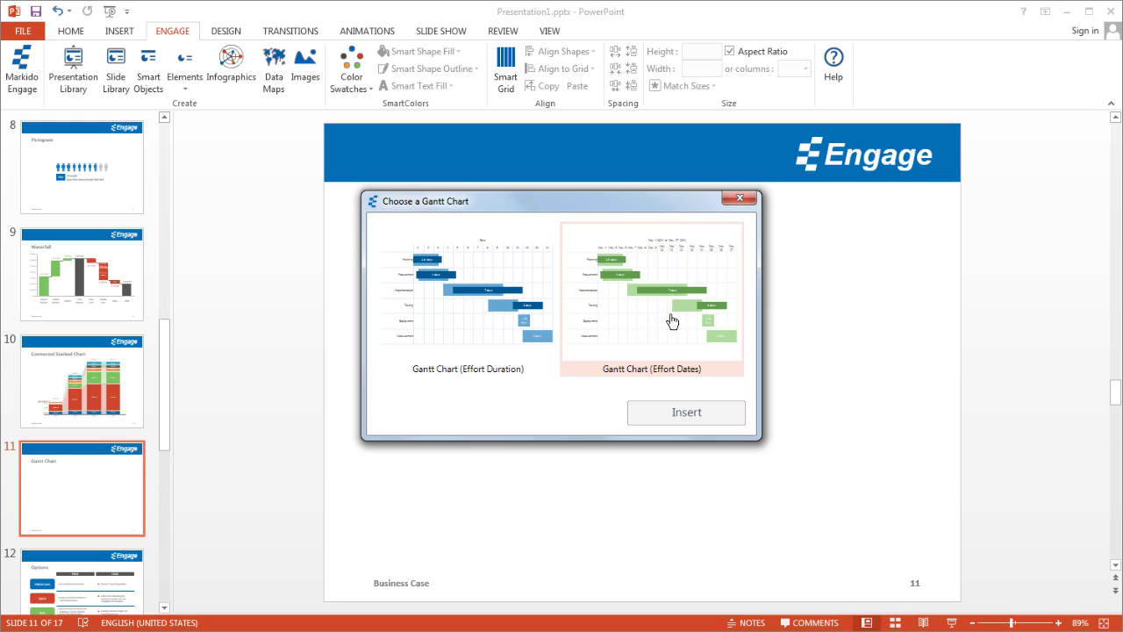
left_click(514, 346)
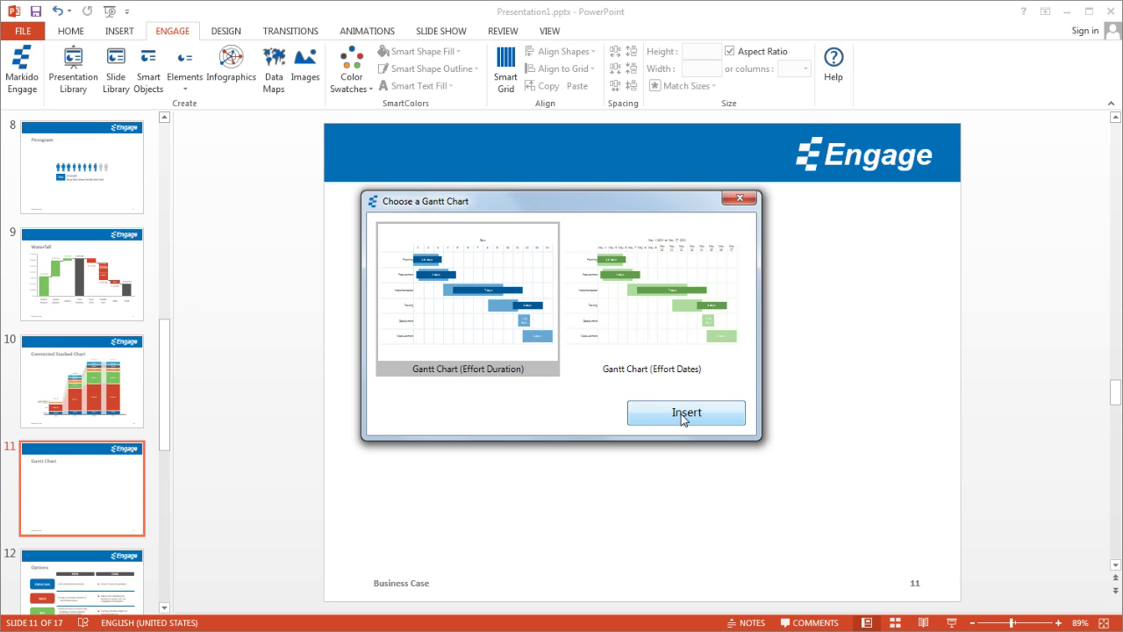
Insert the Effort Duration Gantt chart onto slide 11 and close its settings panel
left_click(683, 420)
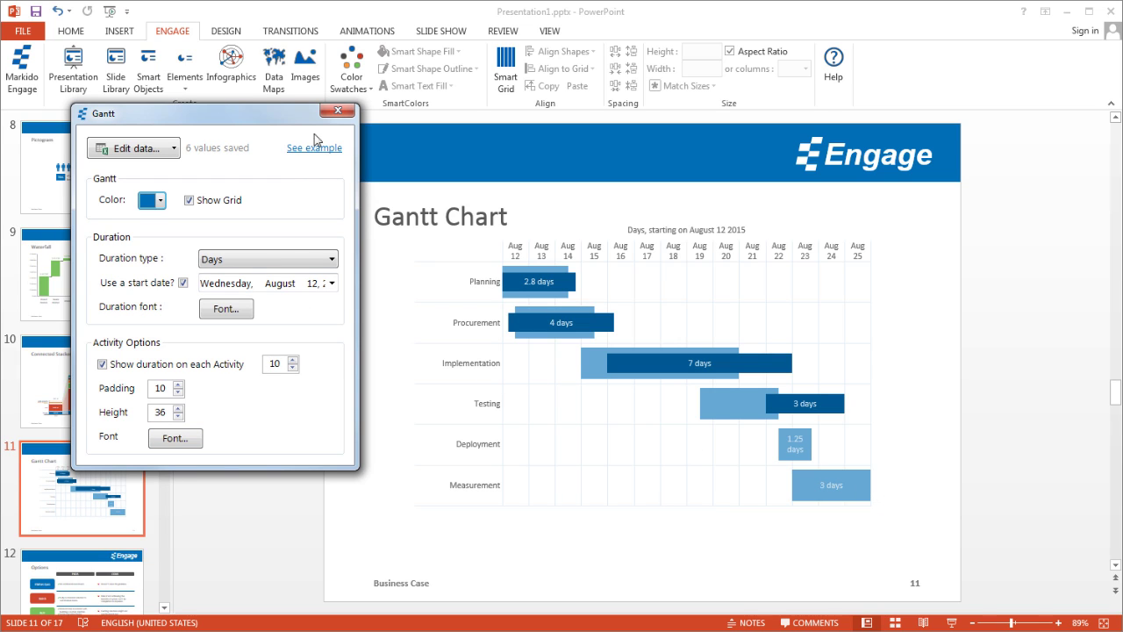
left_click(336, 111)
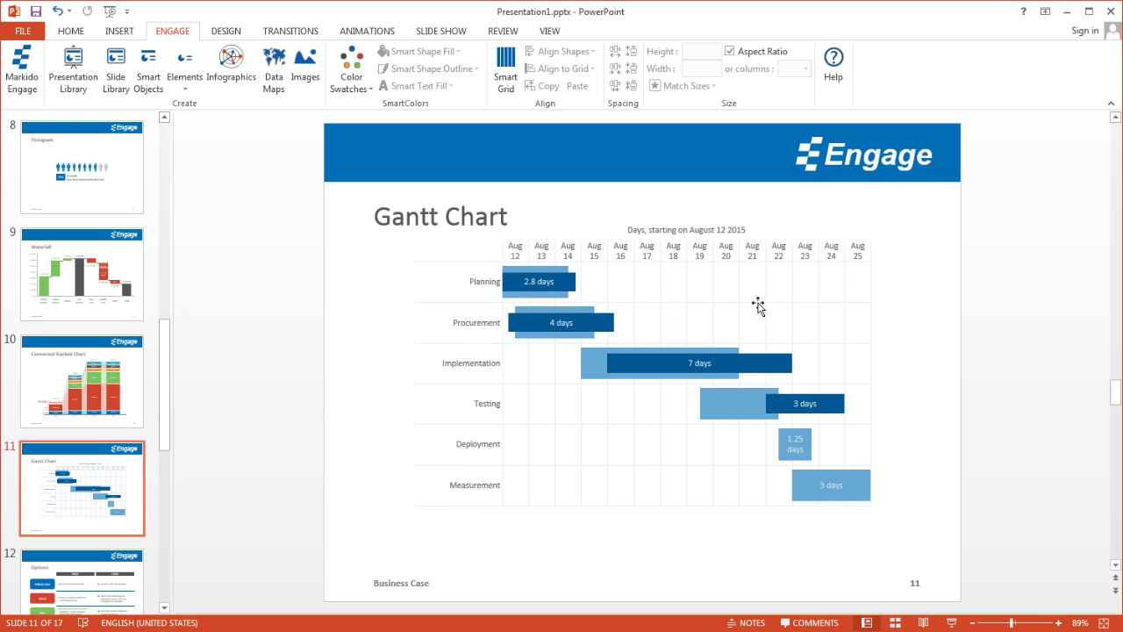
Select the Gantt chart and open its activity data in an Excel sheet
left_click(758, 304)
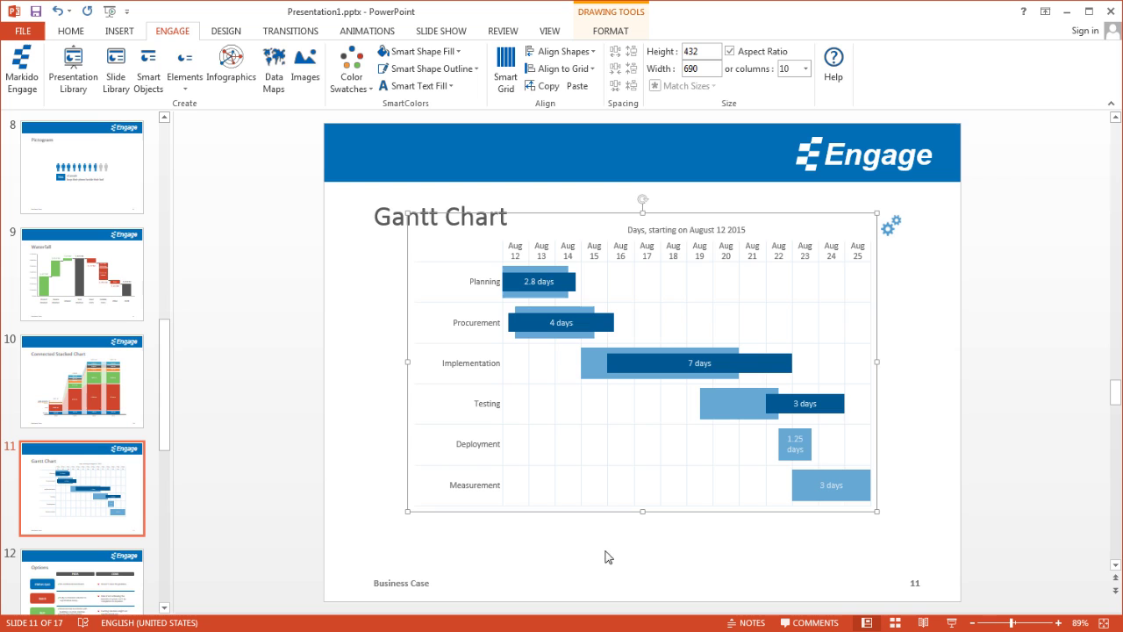
left_click(892, 230)
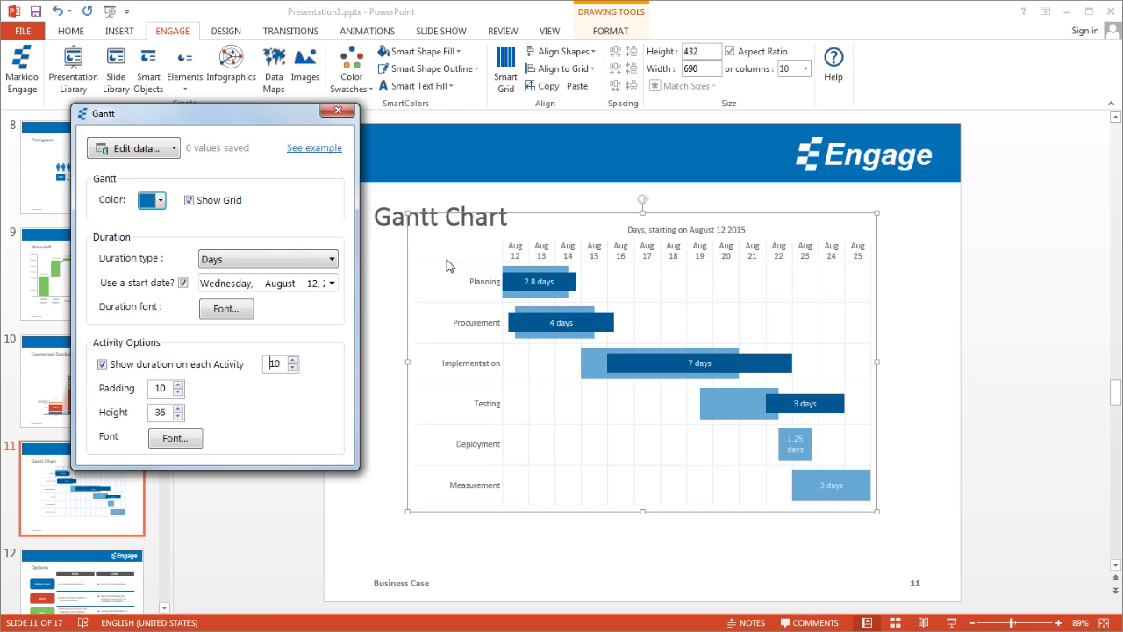
left_click(136, 149)
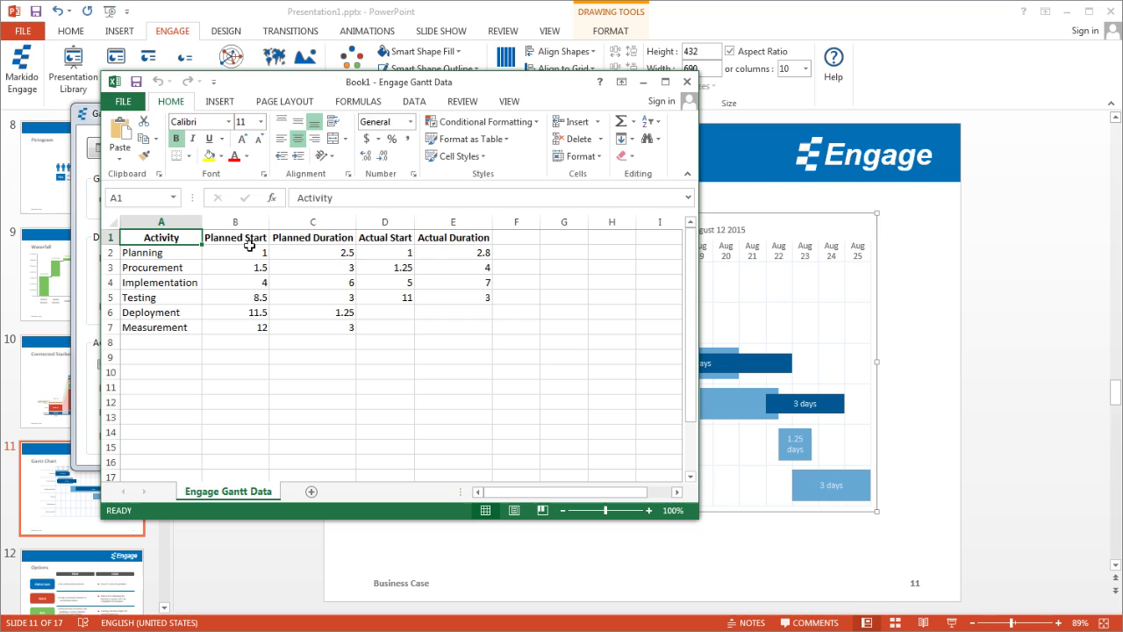
Review the duration and start columns, then select row 3, the Procurement row
left_click(323, 237)
left_click(397, 238)
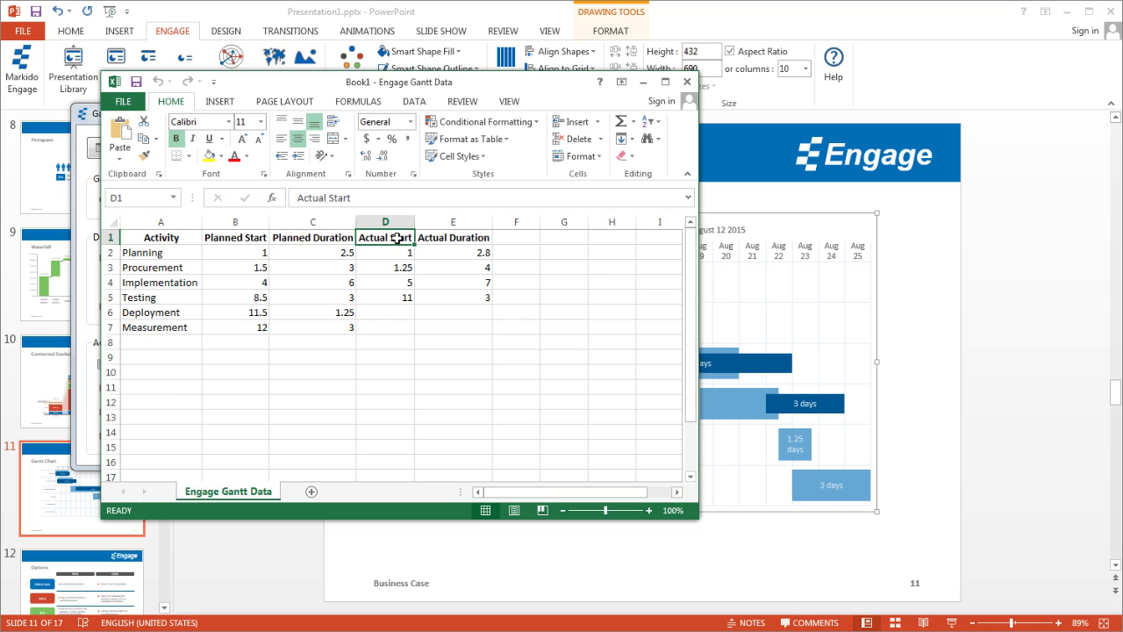
left_click(462, 238)
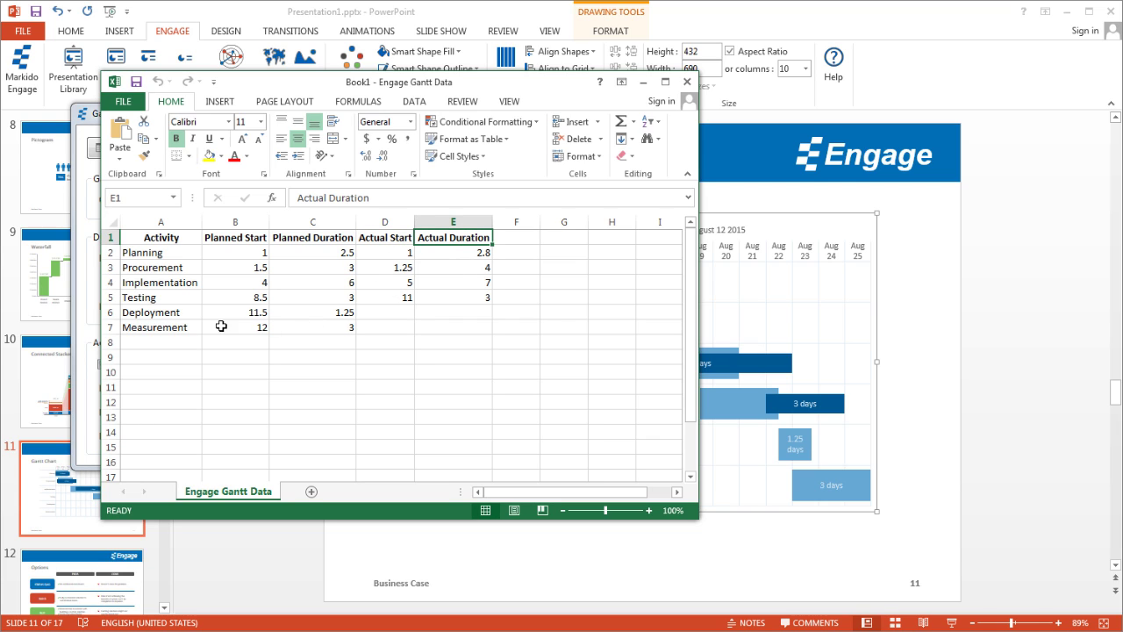
left_click(194, 297)
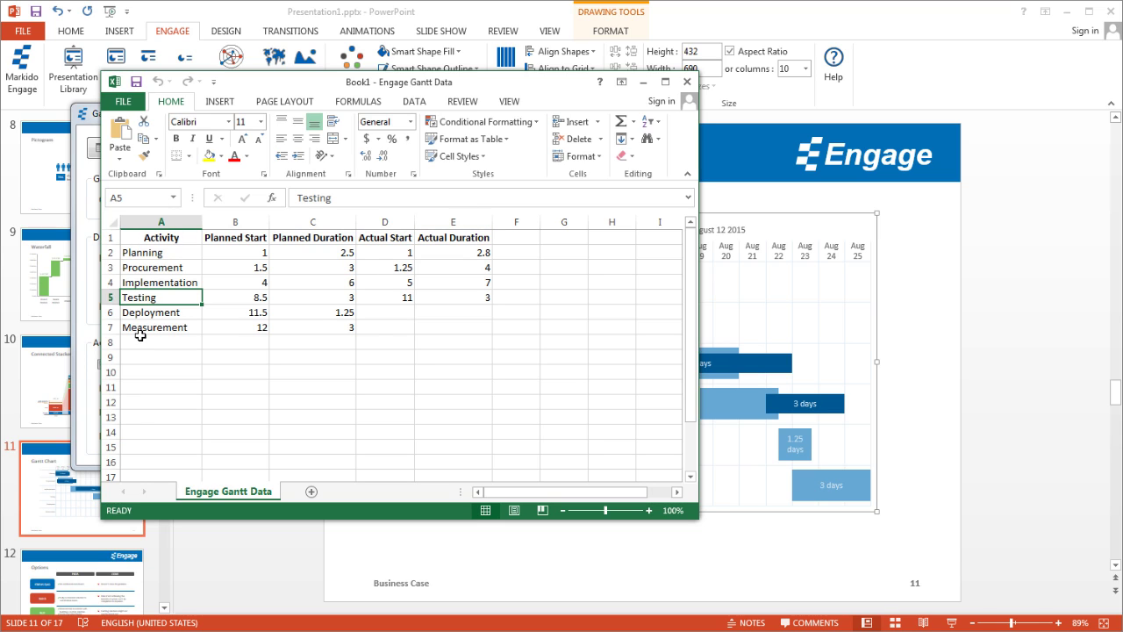
left_click(111, 268)
Insert a blank row above Procurement and name the new activity Design
right_click(114, 267)
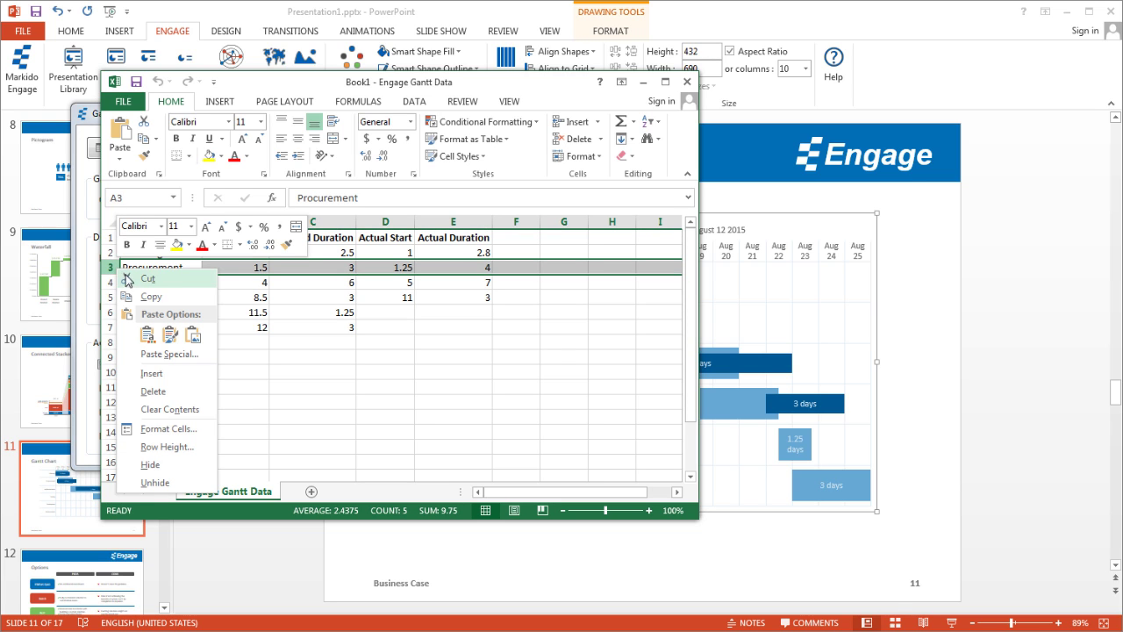
left_click(161, 374)
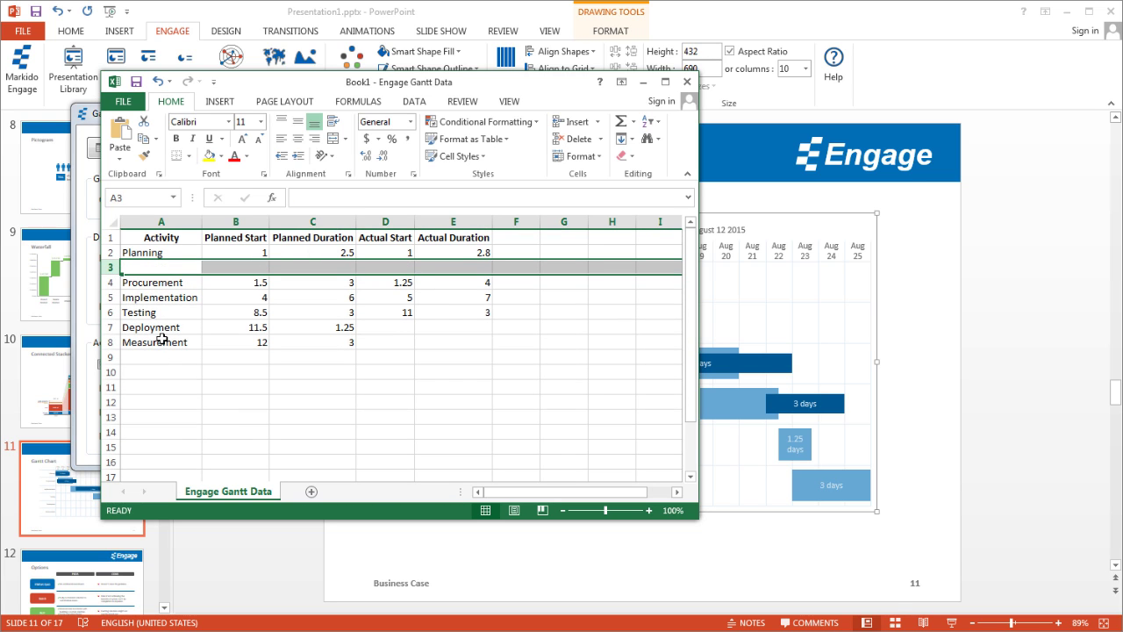
left_click(161, 270)
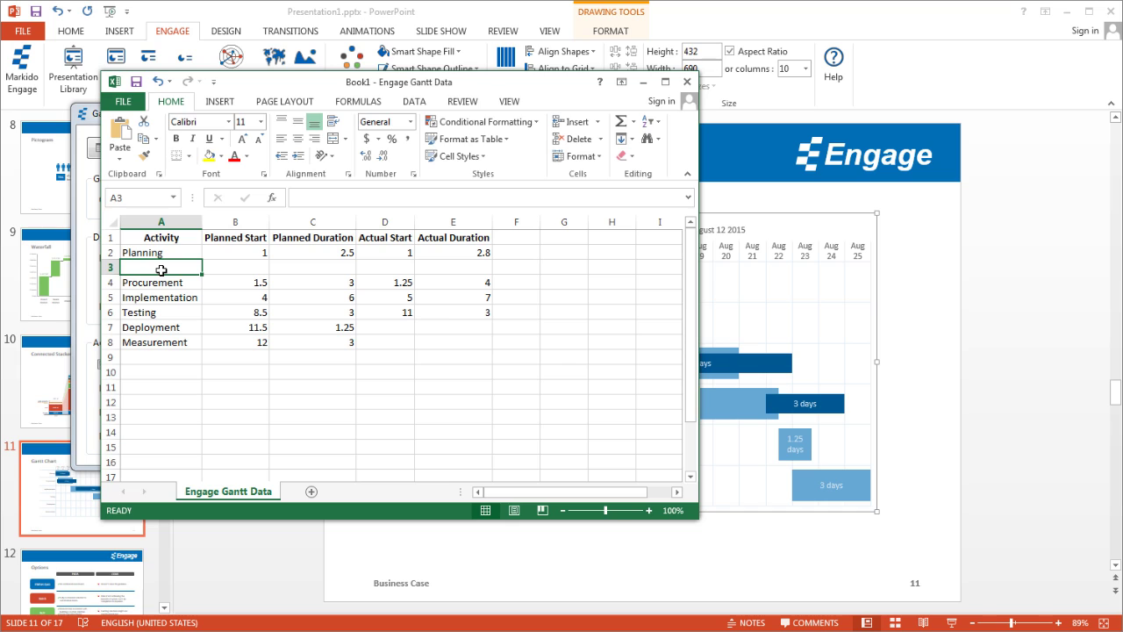
type("Design")
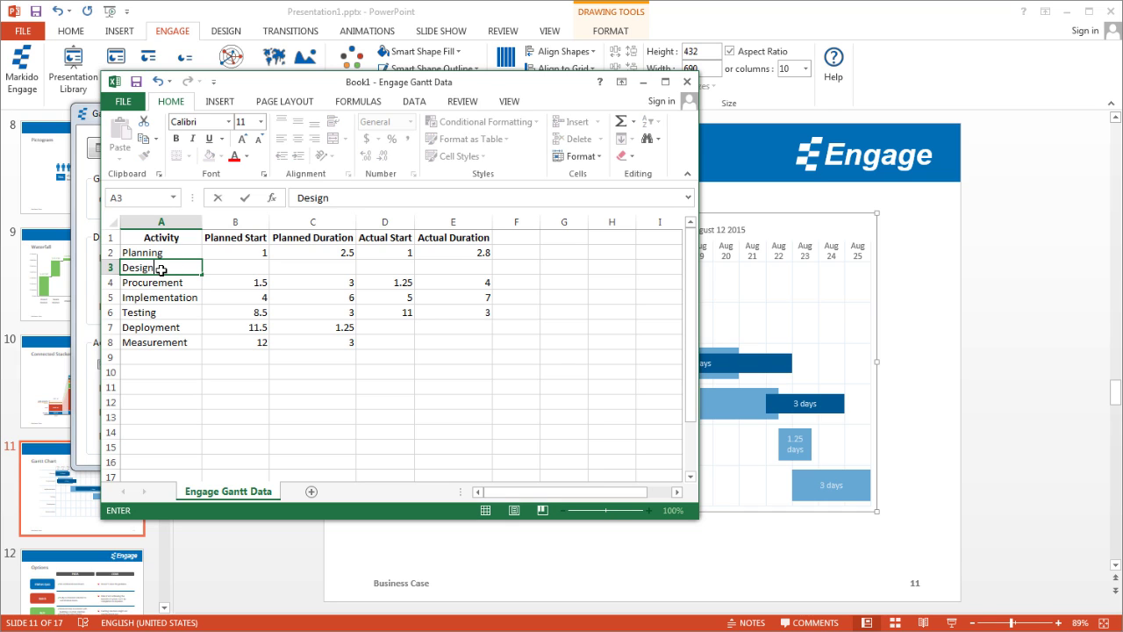
key("Return")
Give Design planned start 1, planned duration 3, actual start 2, actual duration 5
key("Up")
key("Right")
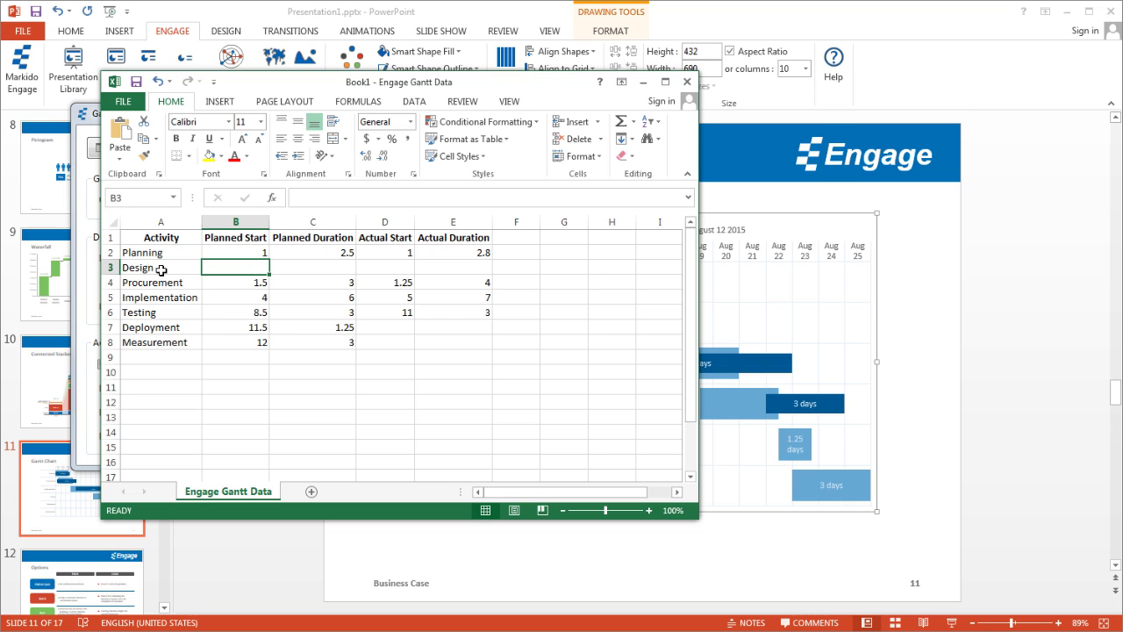
type("1")
key("Tab")
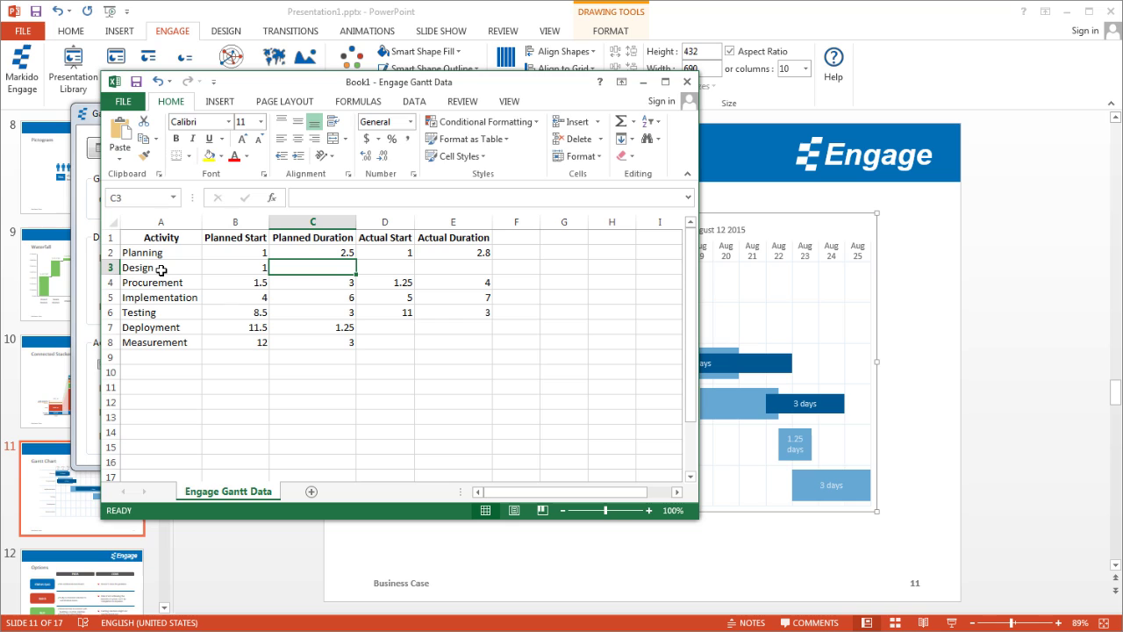
type("3")
key("Tab")
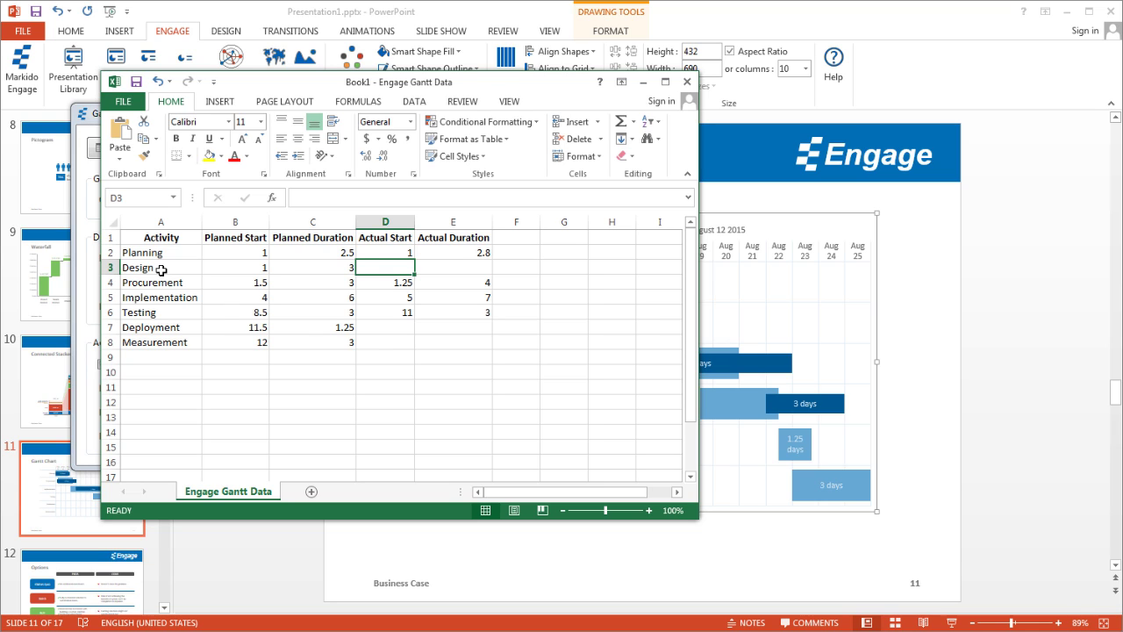
type("2")
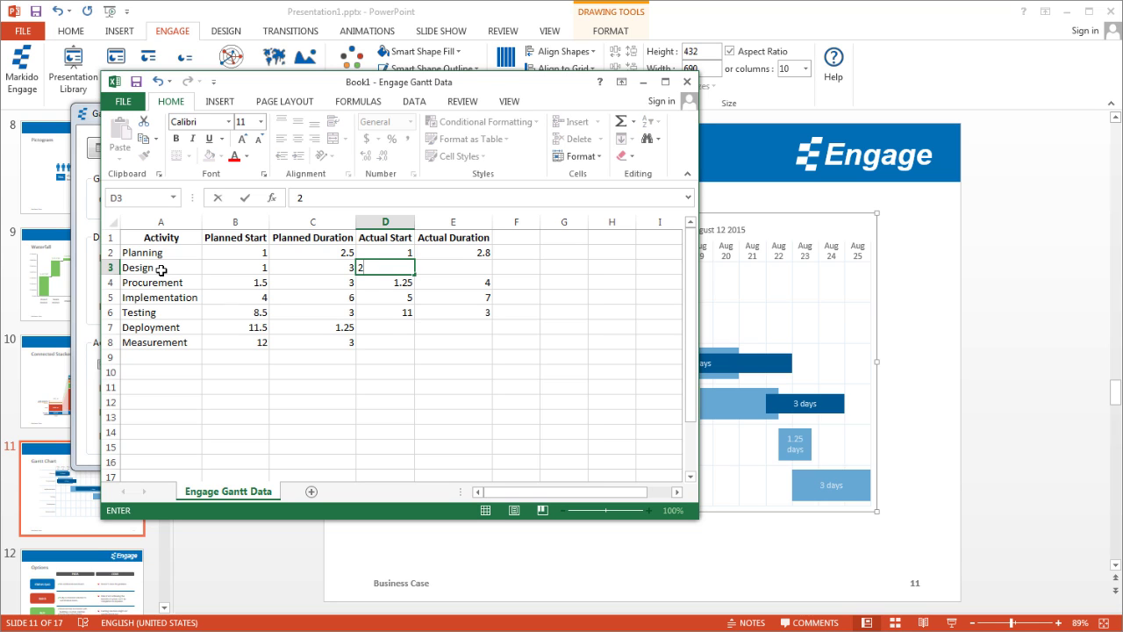
key("Tab")
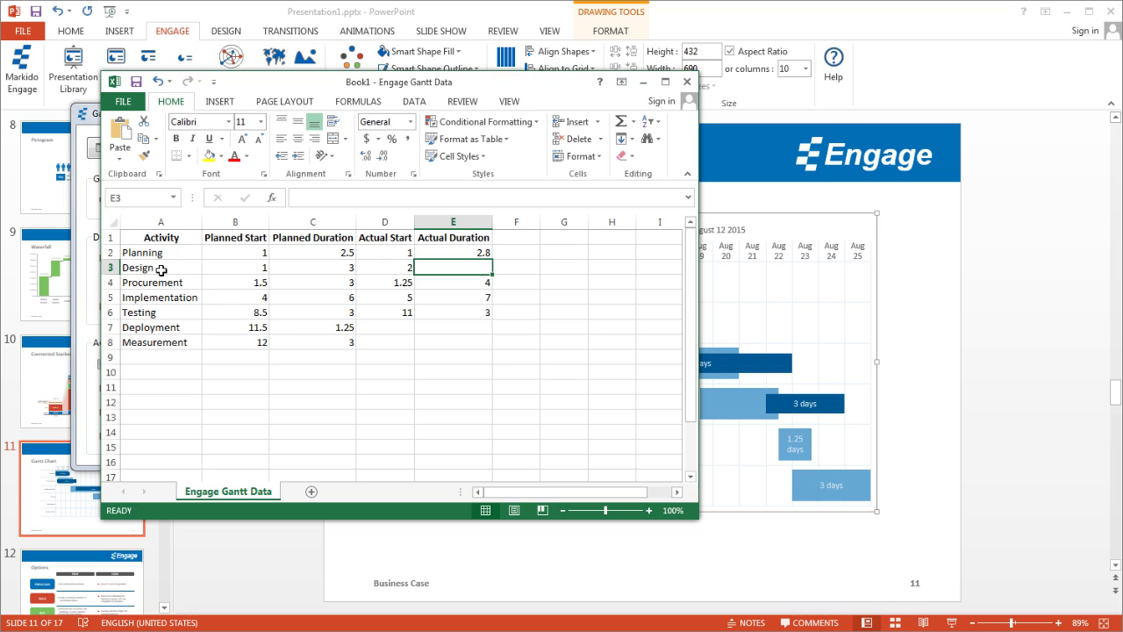
type("5")
key("Return")
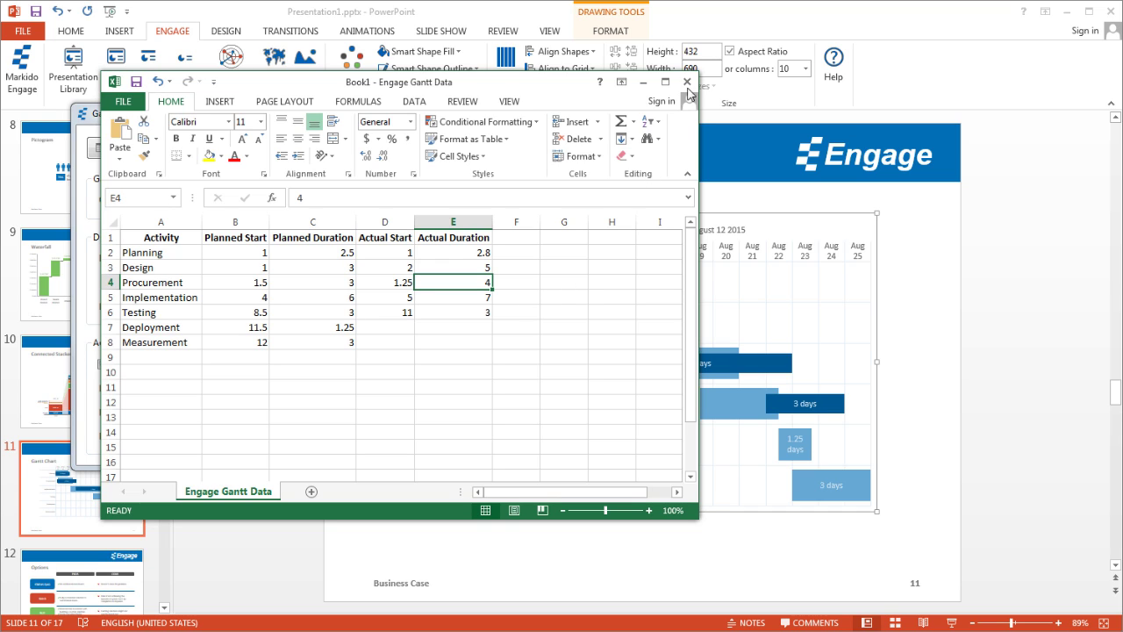
Close the Excel data sheet so the chart shows seven activities including Design
left_click(688, 82)
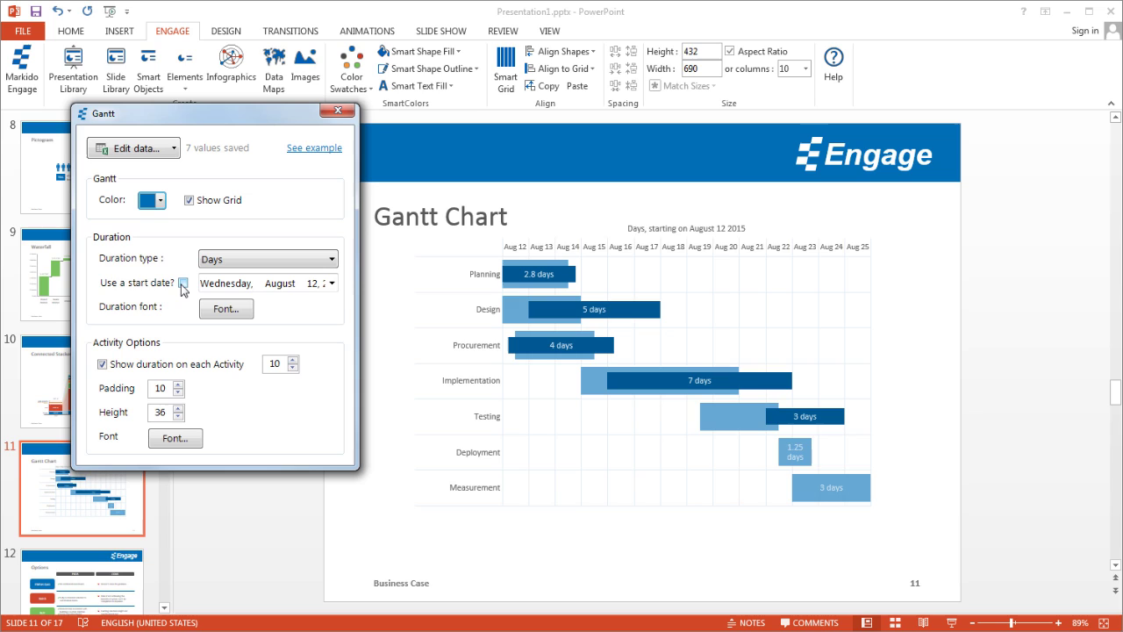
Switch the Gantt chart durations from days to weeks
left_click(183, 283)
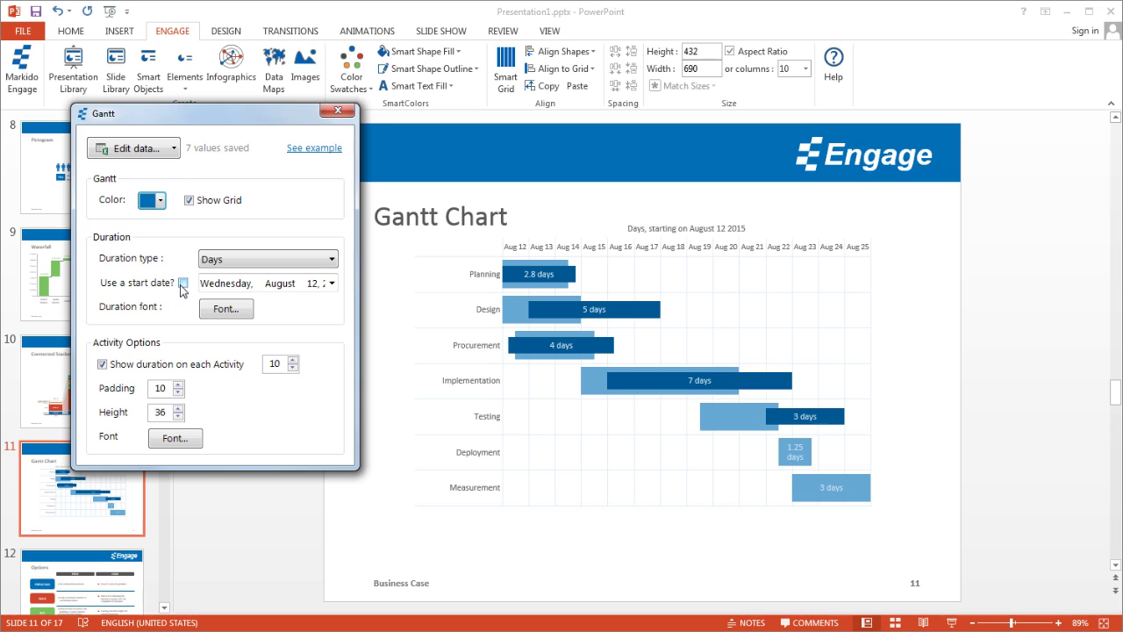
left_click(269, 259)
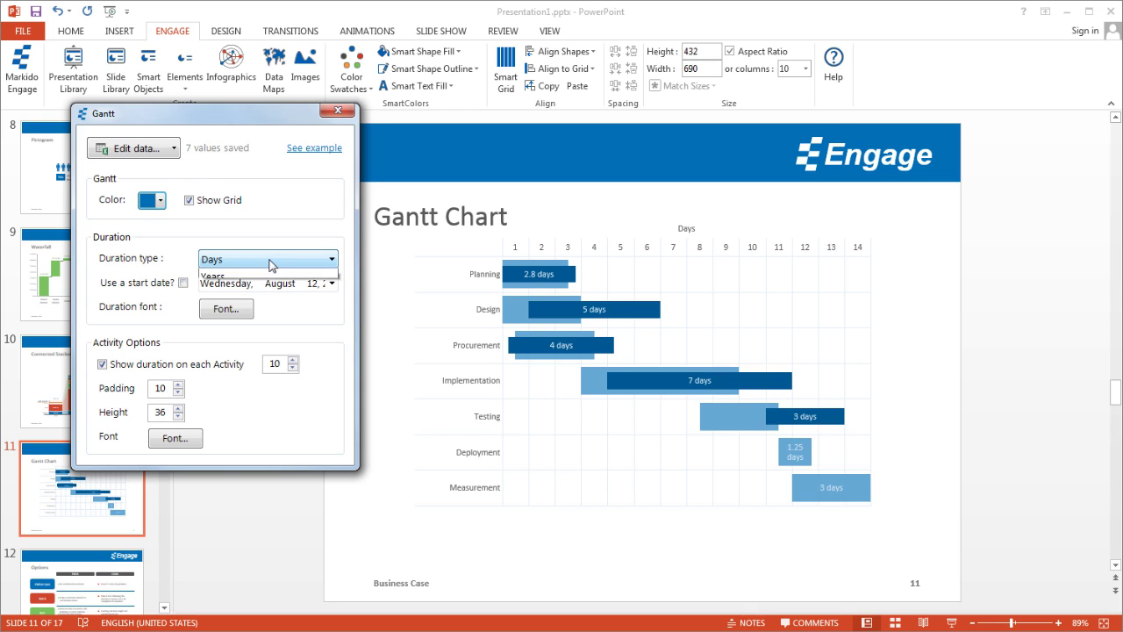
left_click(260, 291)
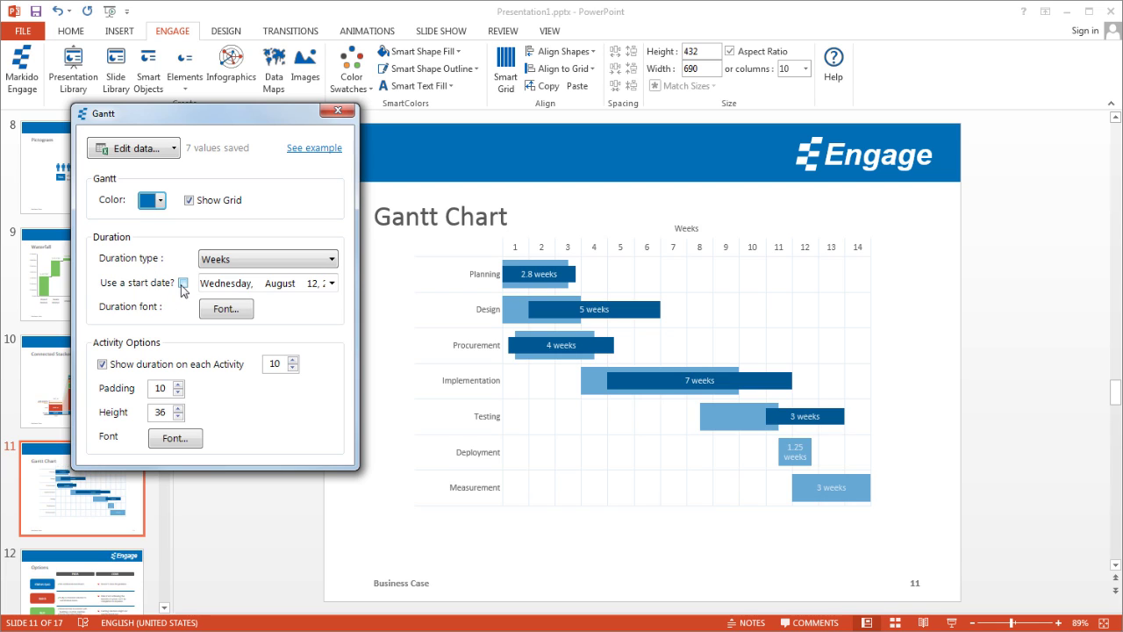
Set the start date to June 9, 2015, then turn it off to show weeks 1–14
left_click(183, 283)
left_click(331, 283)
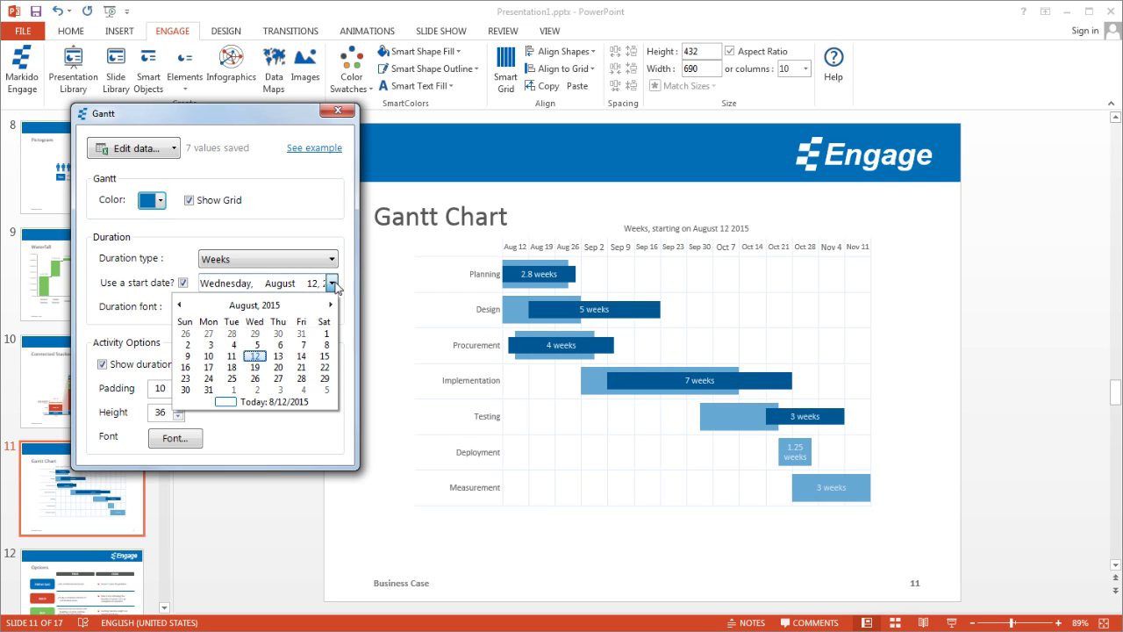
left_click(180, 304)
left_click(180, 305)
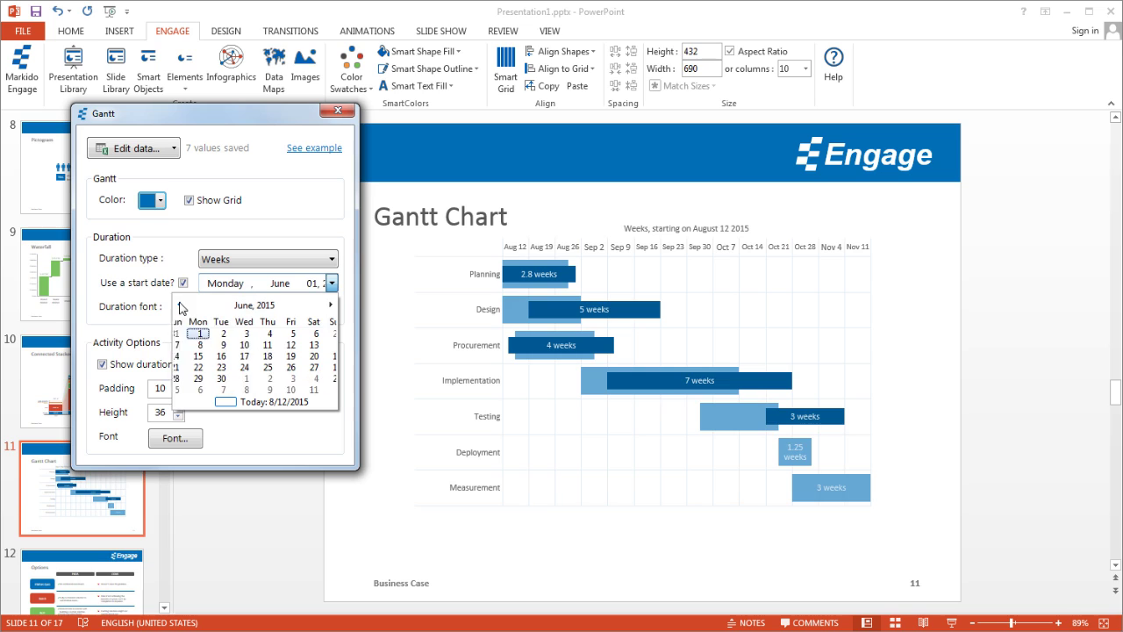
left_click(229, 345)
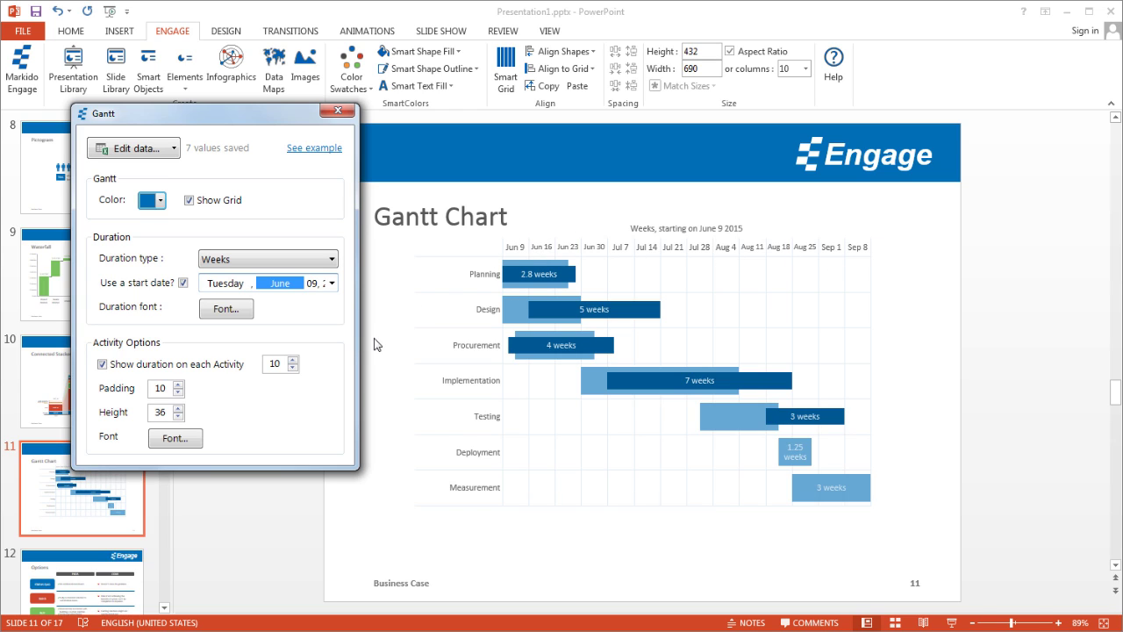
left_click(182, 283)
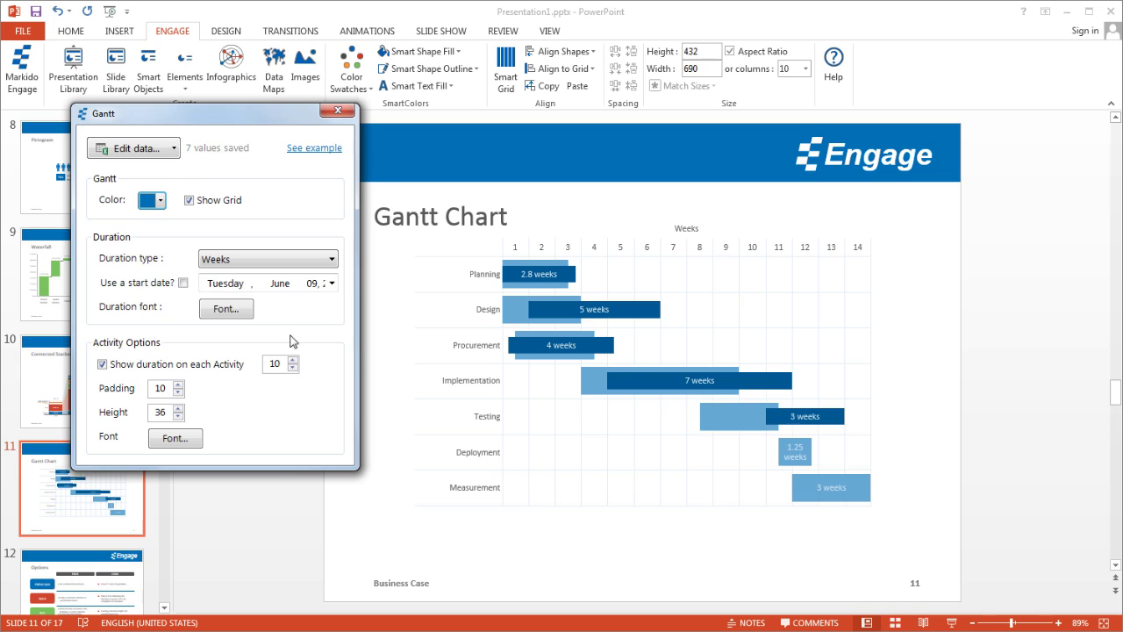
Apply the green SmartColor swatch to the Gantt chart bars
left_click(162, 208)
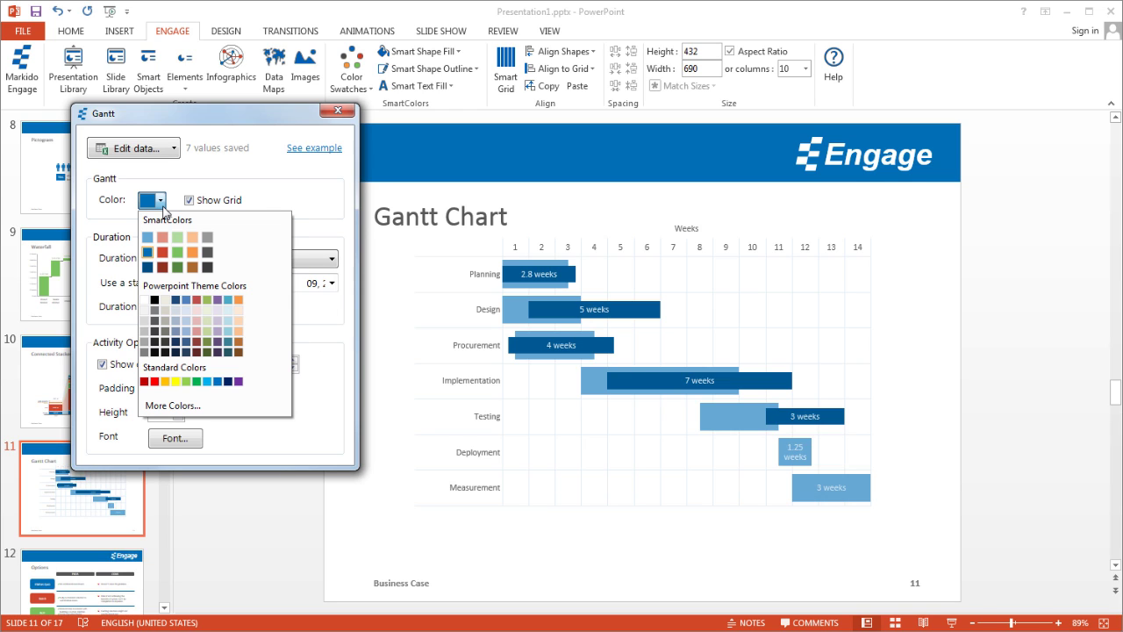
left_click(178, 256)
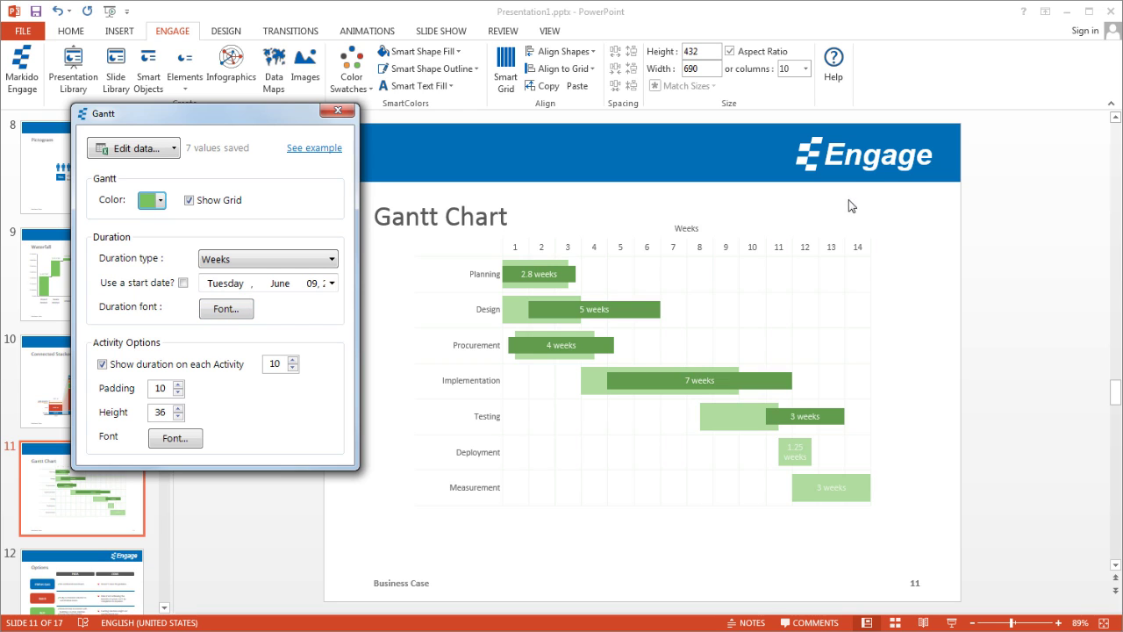
Set the Gantt chart's duration text font size to 12
left_click(230, 311)
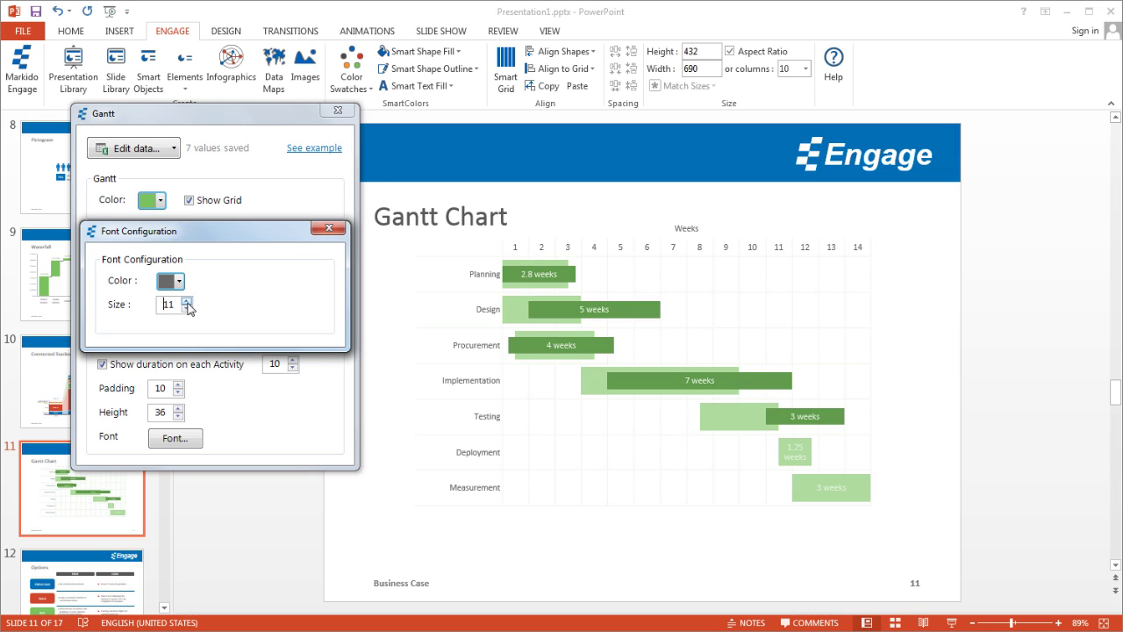
left_click(186, 302)
left_click(329, 228)
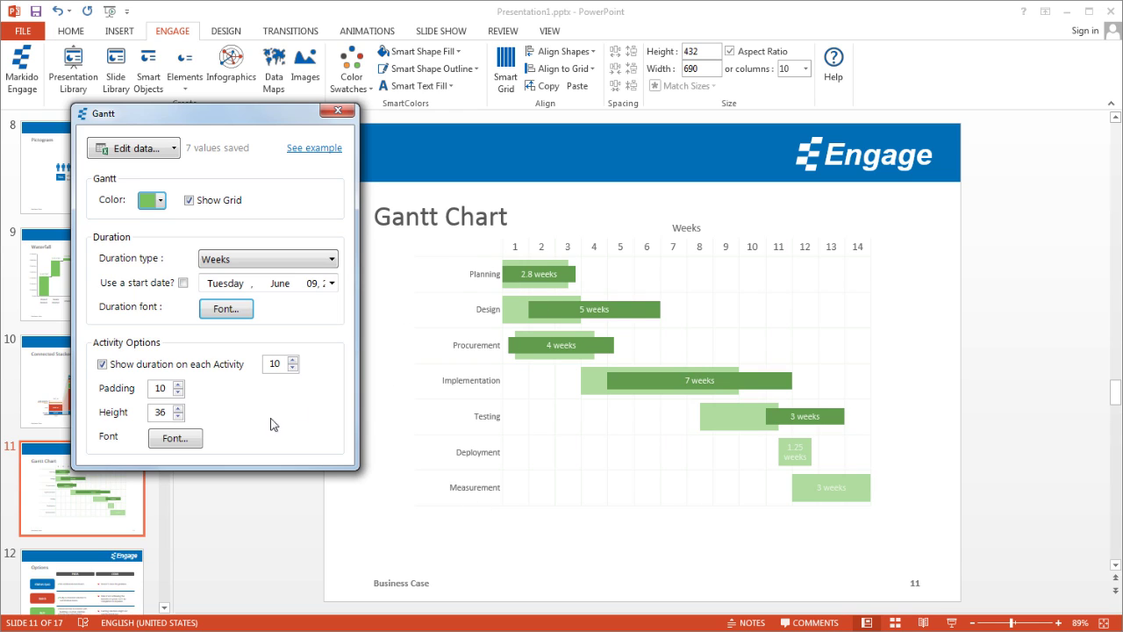
Raise the activity label font size to 12
left_click(168, 440)
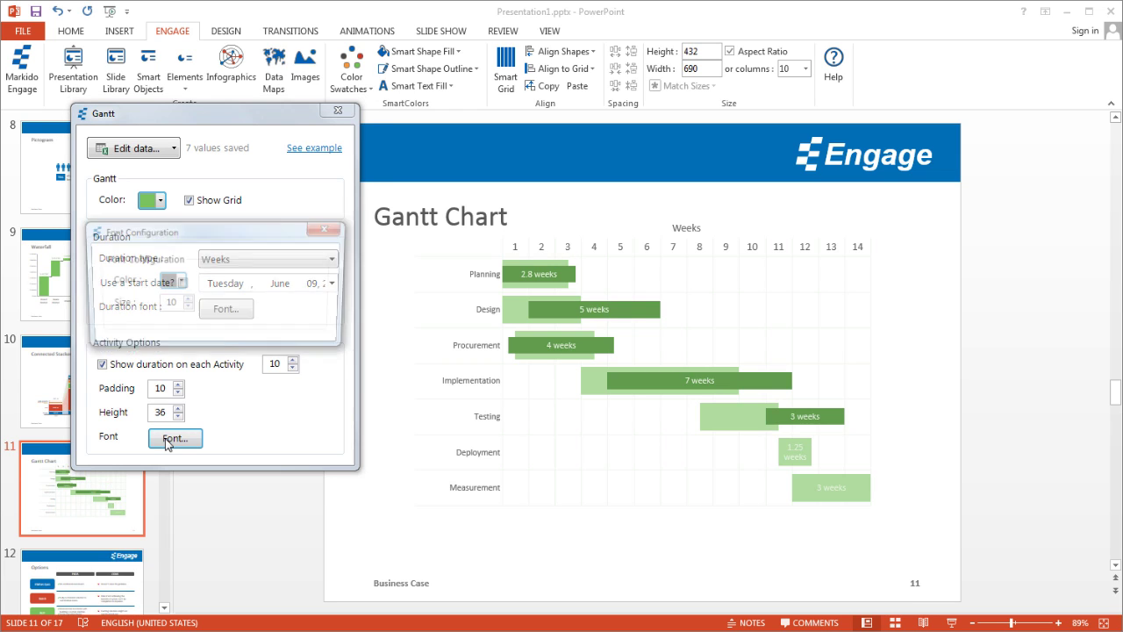
left_click(187, 301)
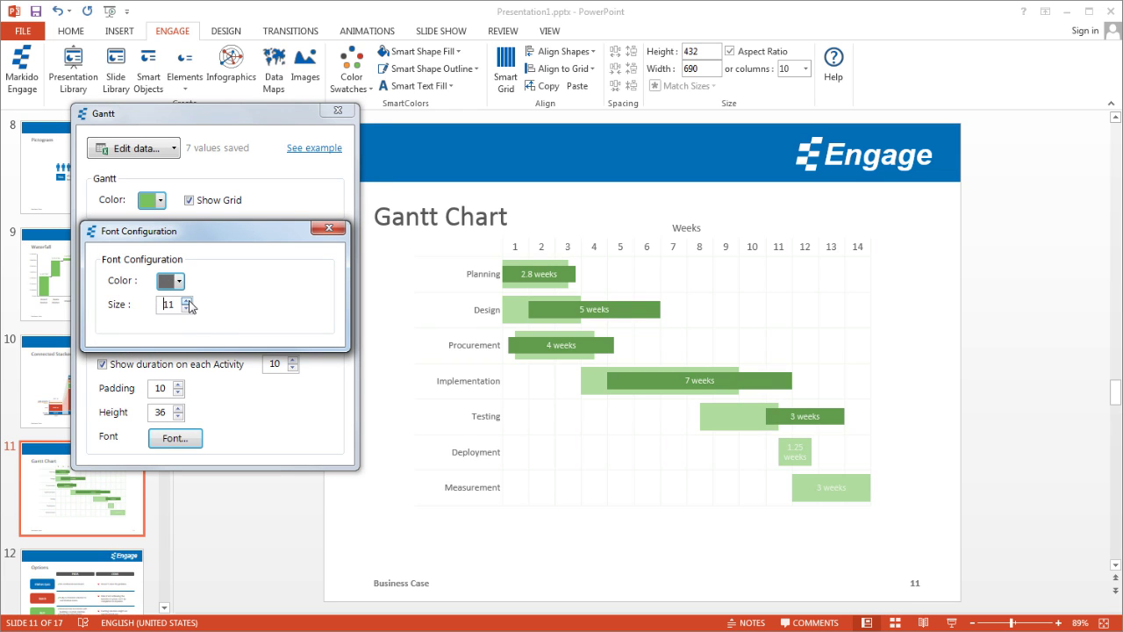
left_click(187, 301)
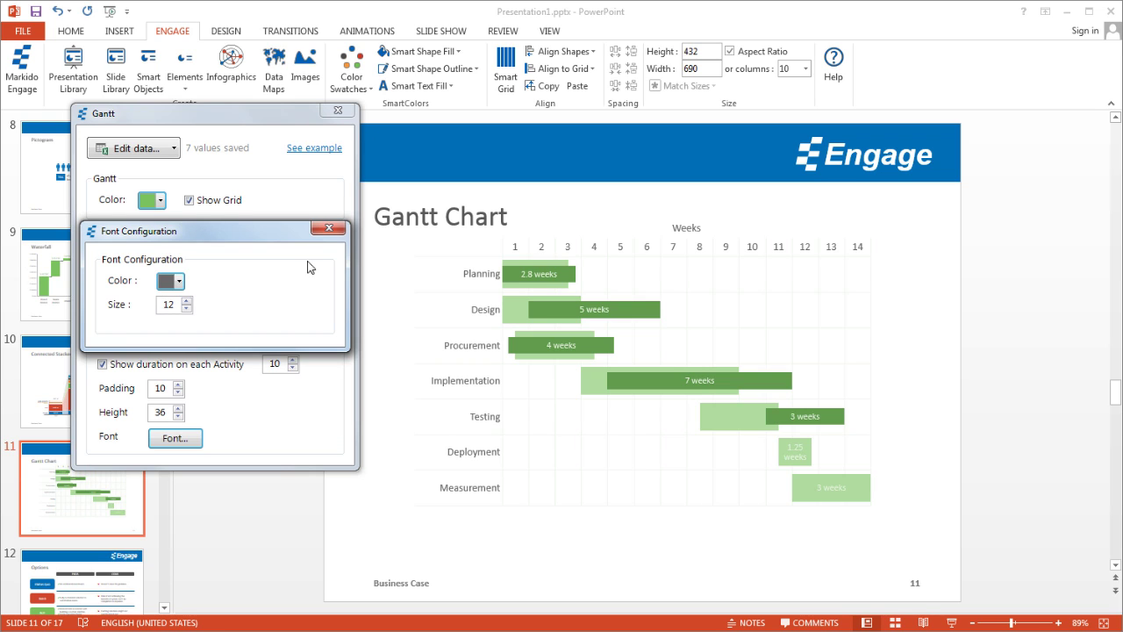
left_click(328, 228)
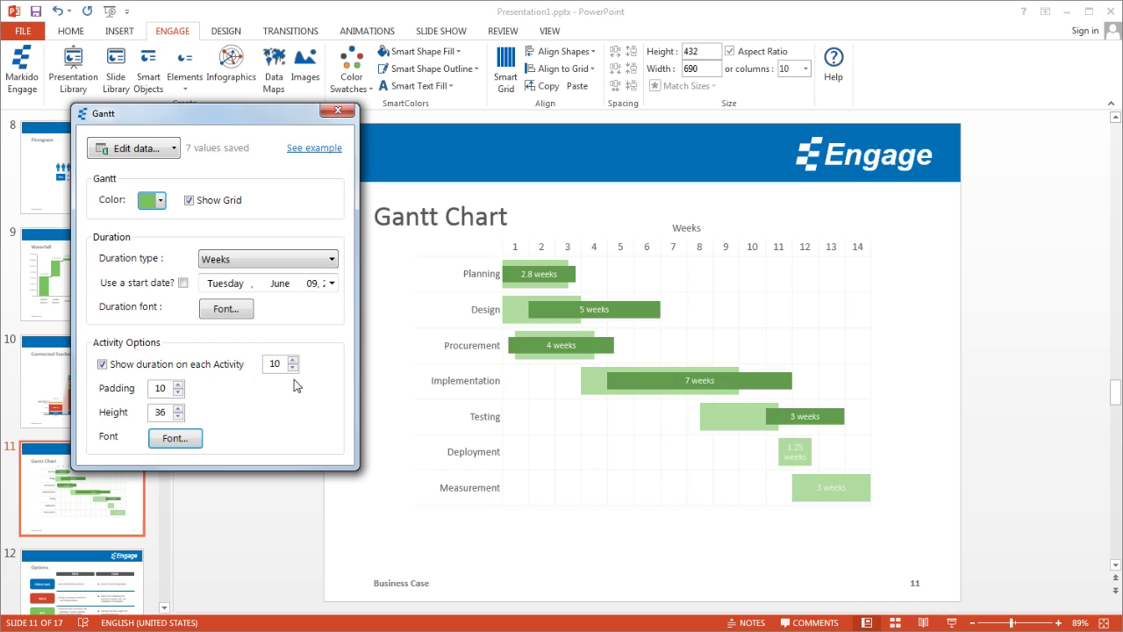
Toggle the bar duration labels off and back on, then try a bar height of 50
left_click(209, 369)
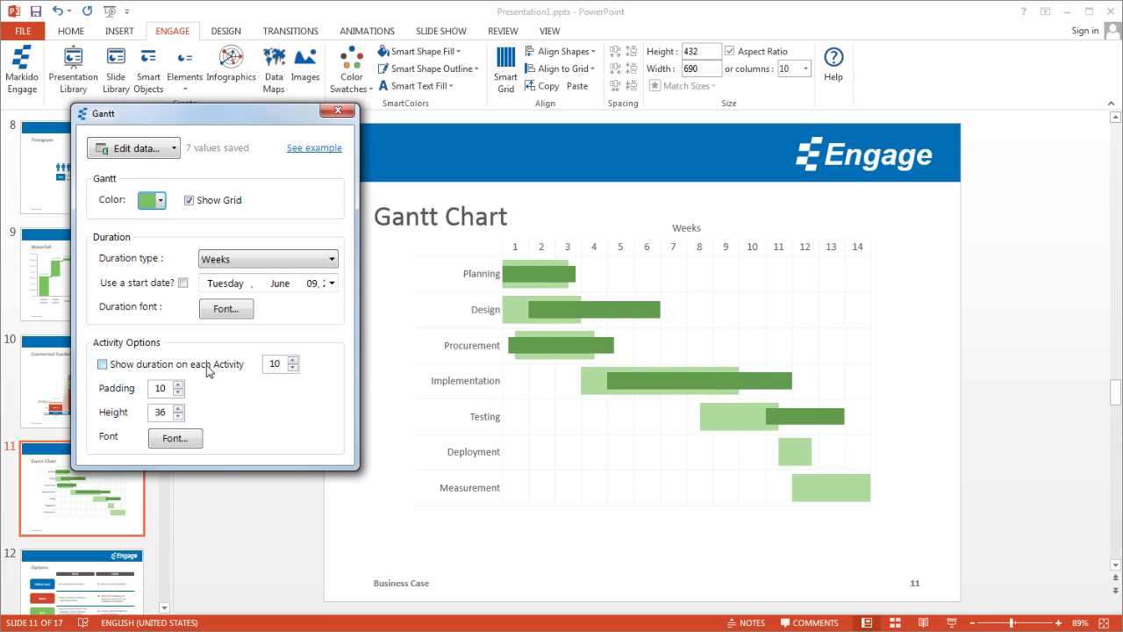
left_click(209, 369)
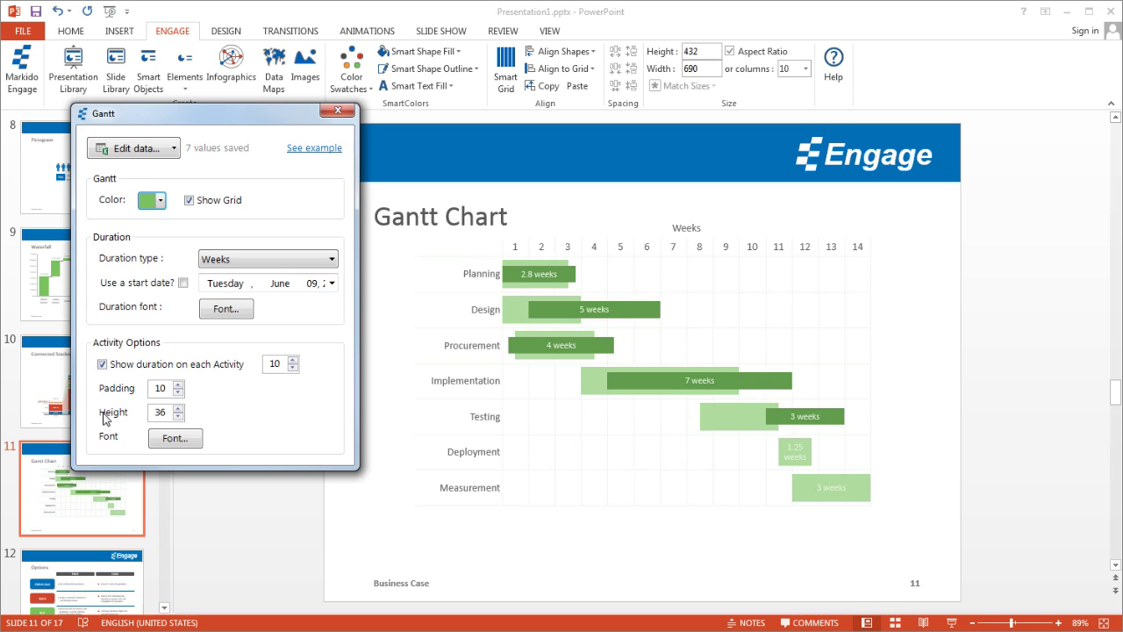
left_click_drag(170, 412, 138, 418)
type("50")
left_click(167, 389)
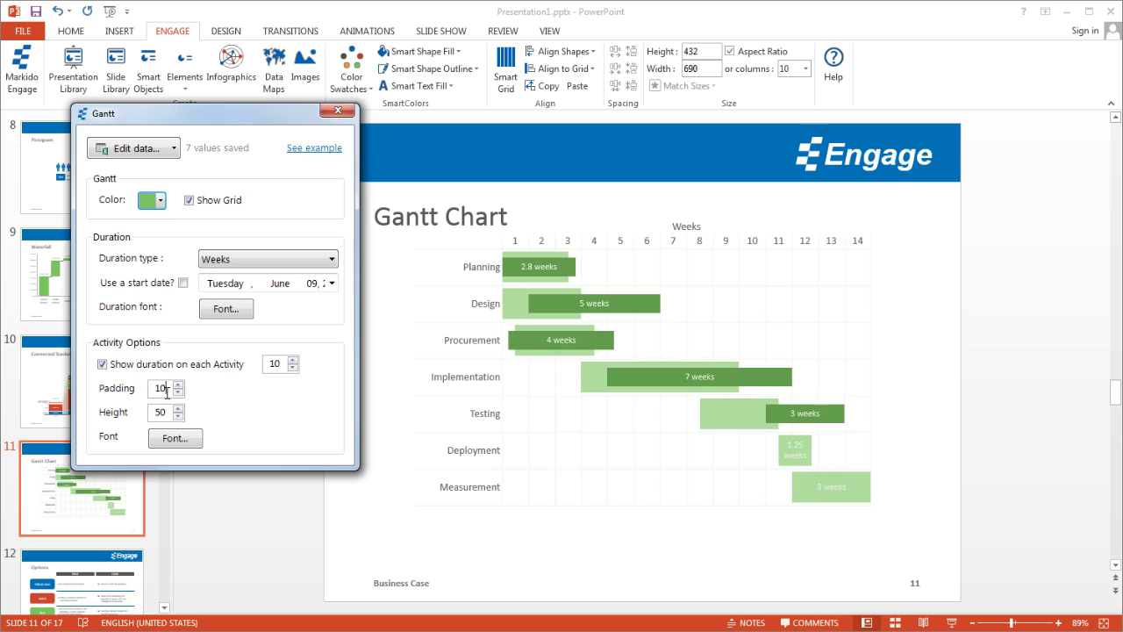
Set the activity padding to 20 and select the bar height value for replacement
left_click_drag(166, 392, 150, 395)
type("20")
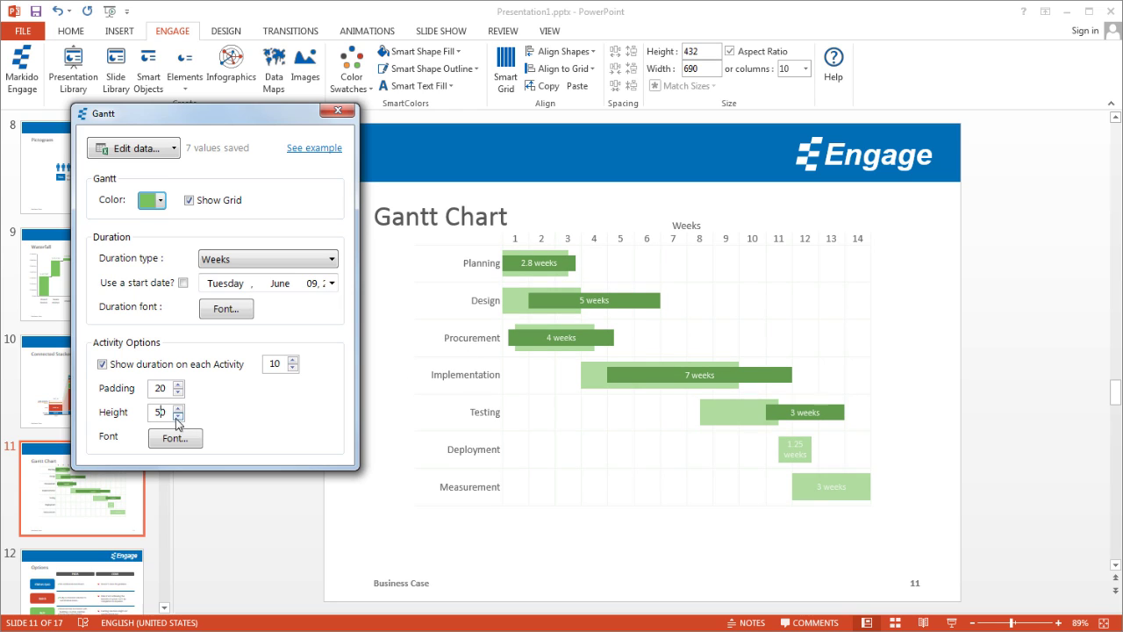
left_click_drag(169, 413, 108, 419)
Commit a bar height of 20, close the Gantt settings to redraw, then reselect the chart and reopen them
type("20")
left_click(170, 395)
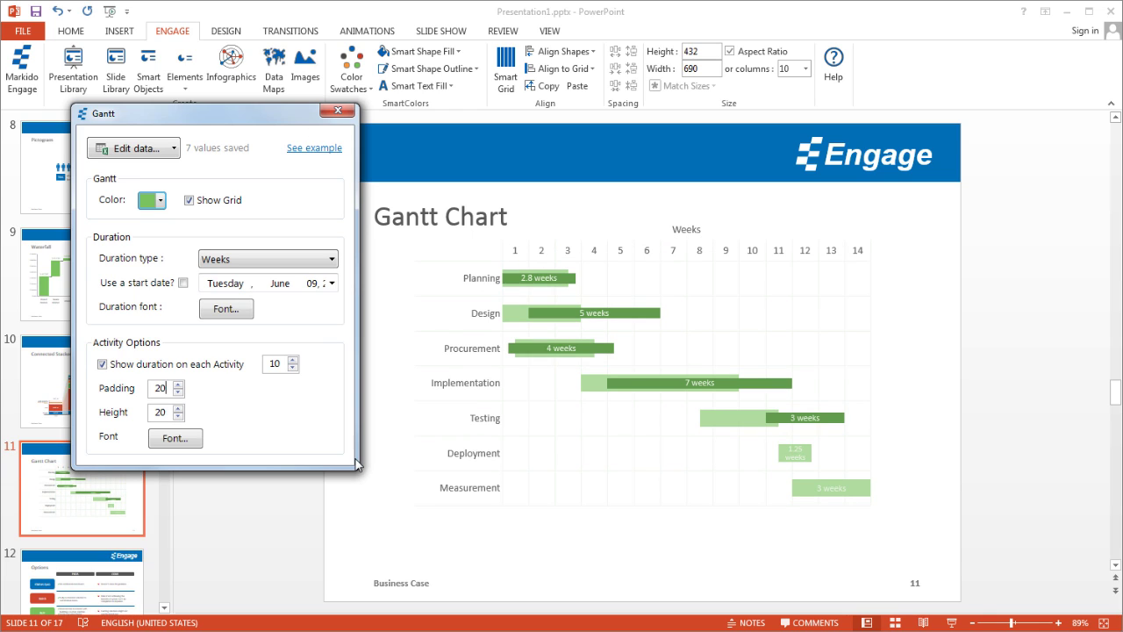
left_click(338, 113)
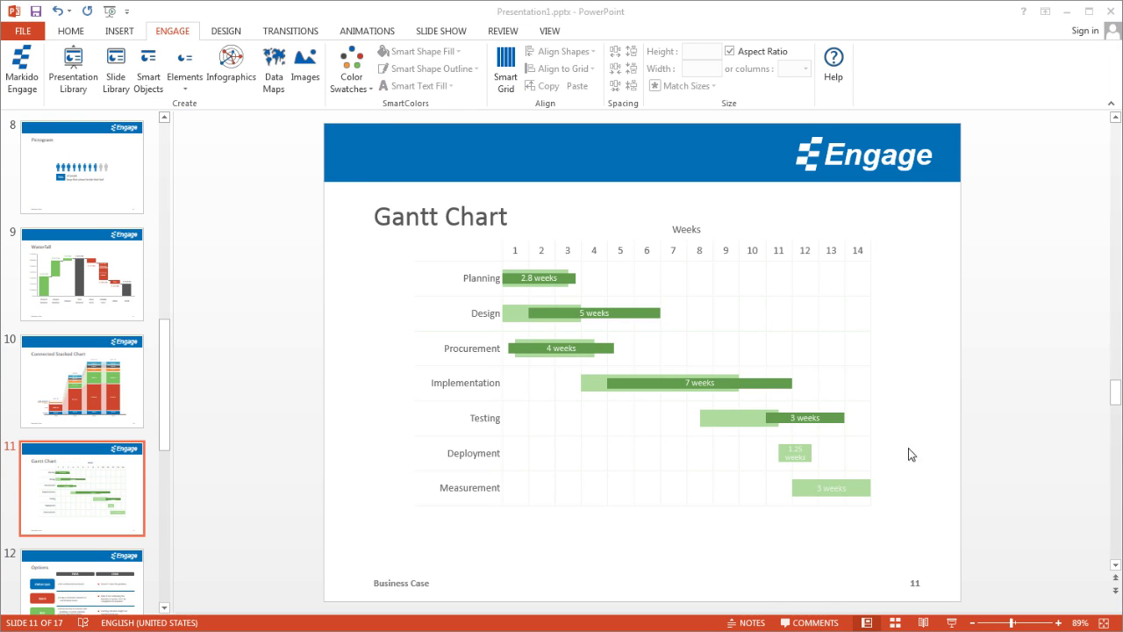
left_click(835, 368)
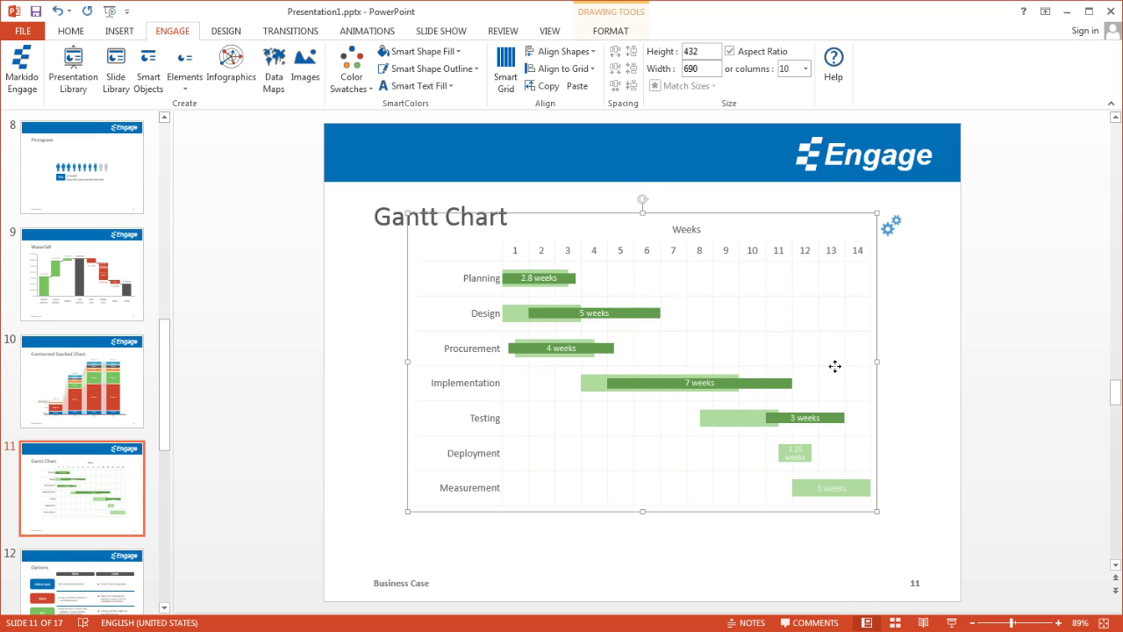
left_click(890, 226)
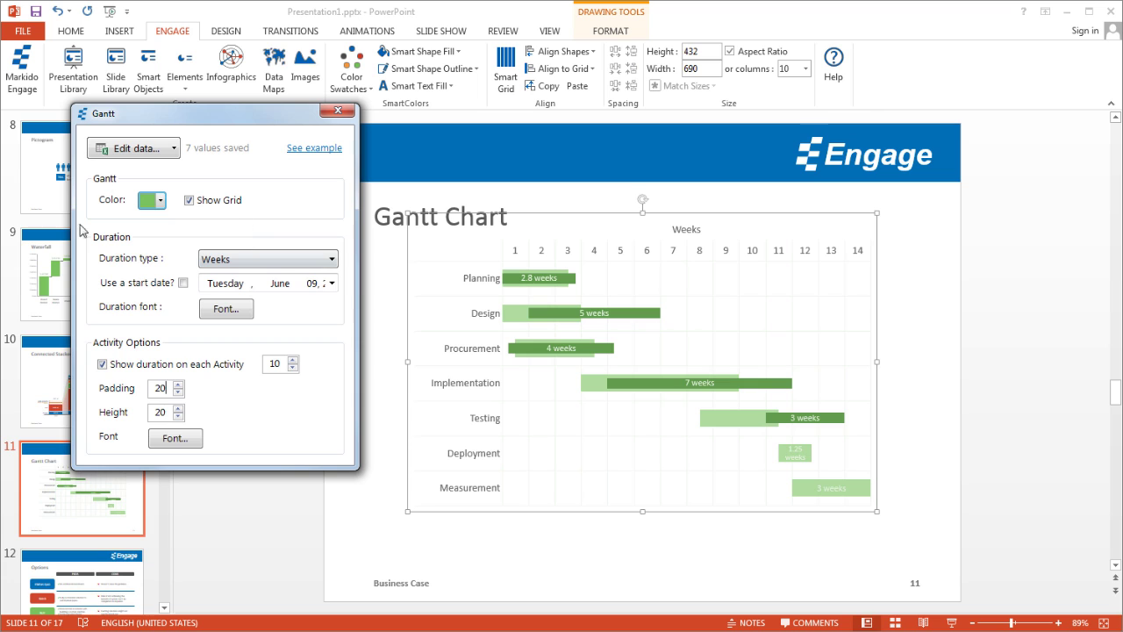
left_click(140, 155)
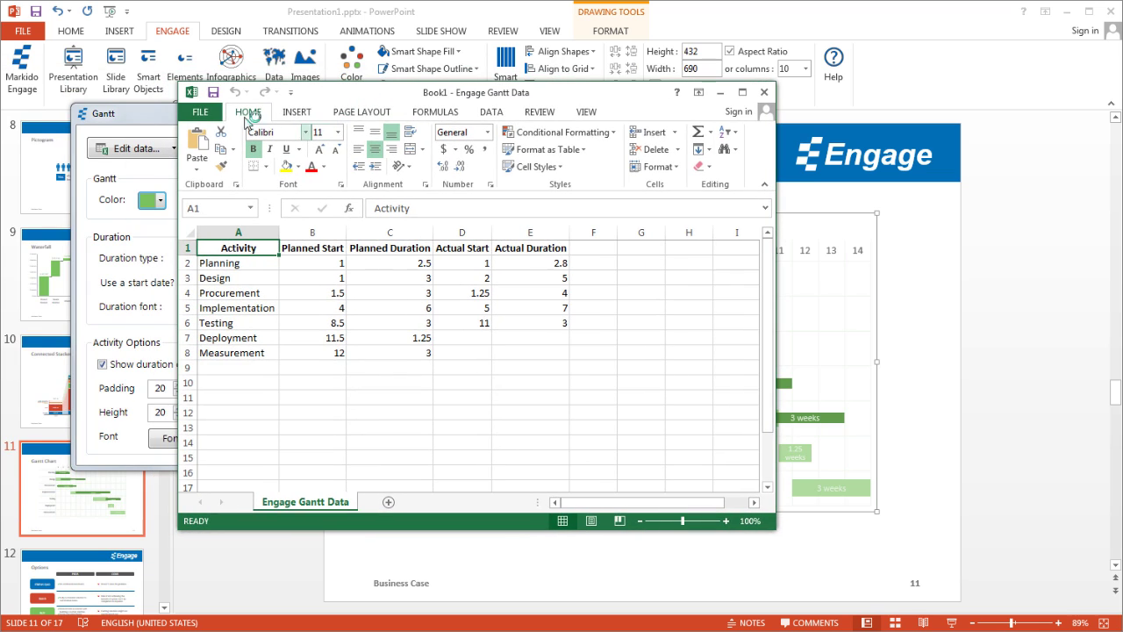
left_click(215, 113)
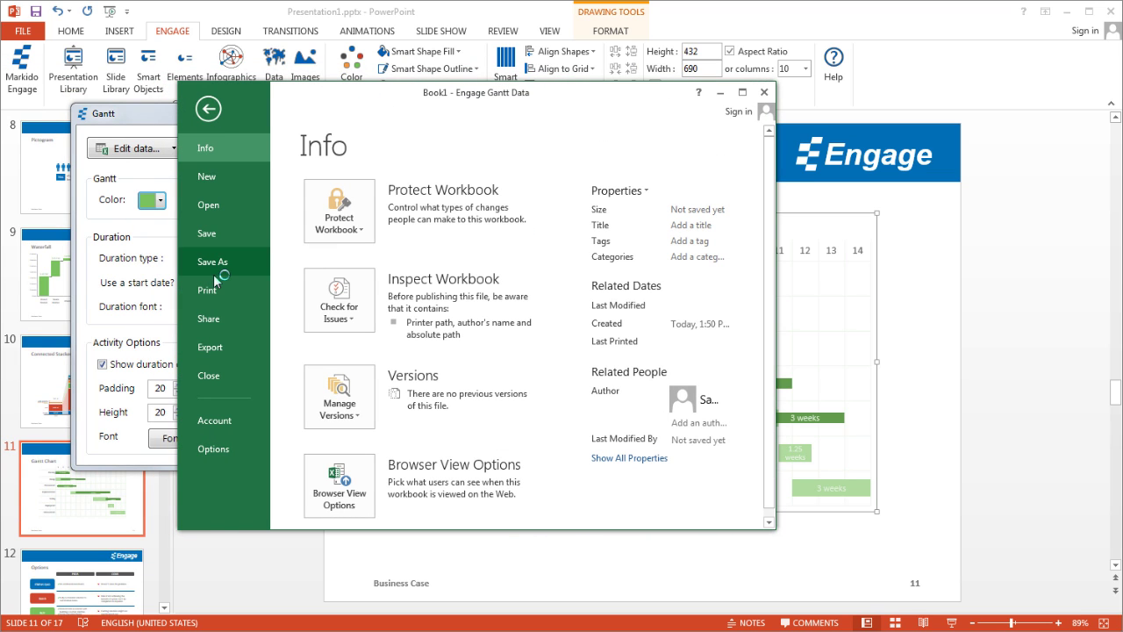
left_click(765, 93)
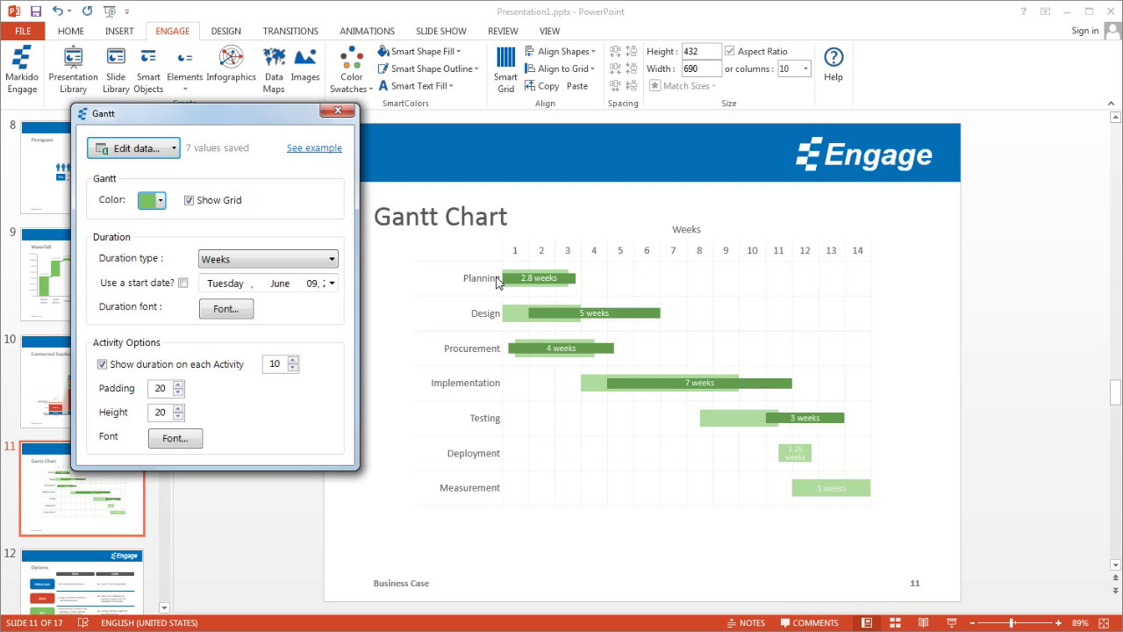
Import chart data from Gantt.xlsx, giving nine activities including Design 1, Design 2 and Design 3
left_click(175, 152)
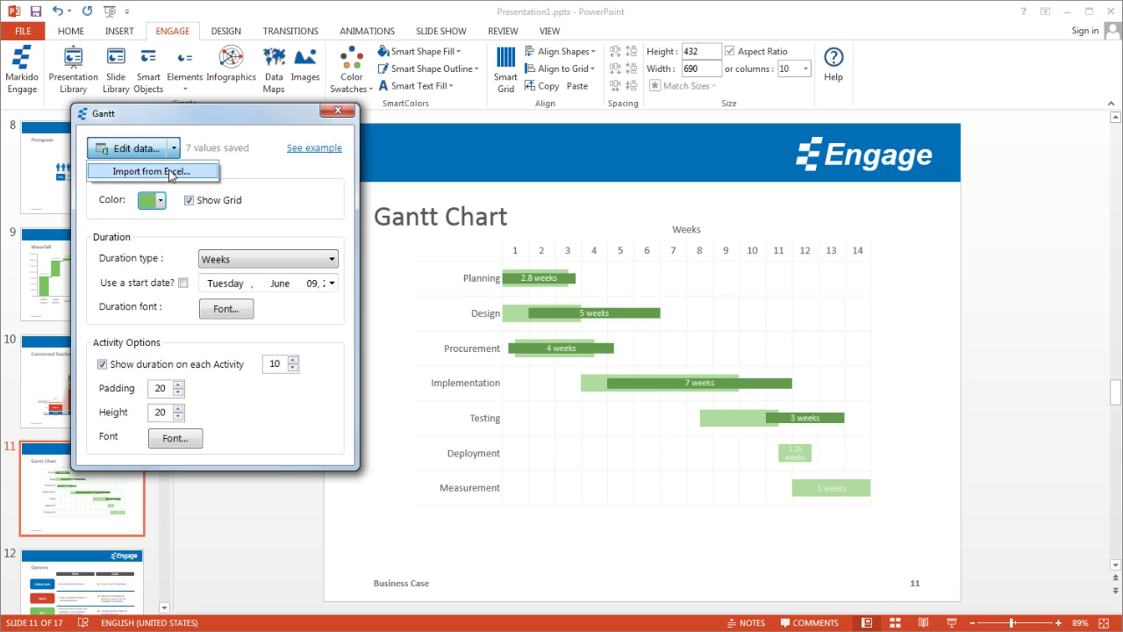
left_click(199, 174)
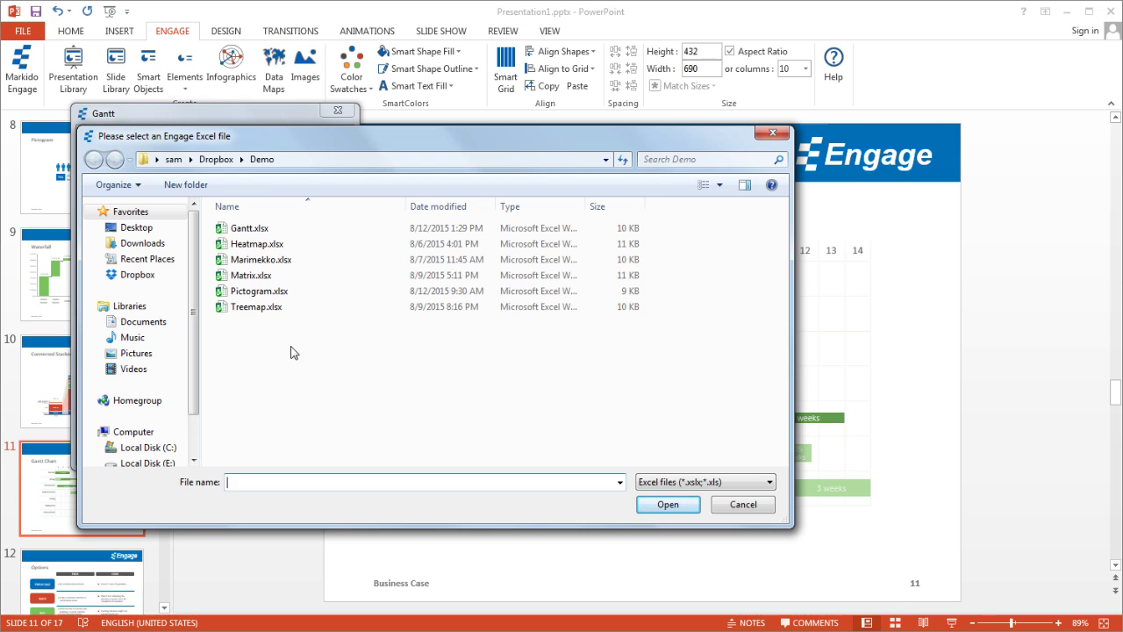
left_click(260, 230)
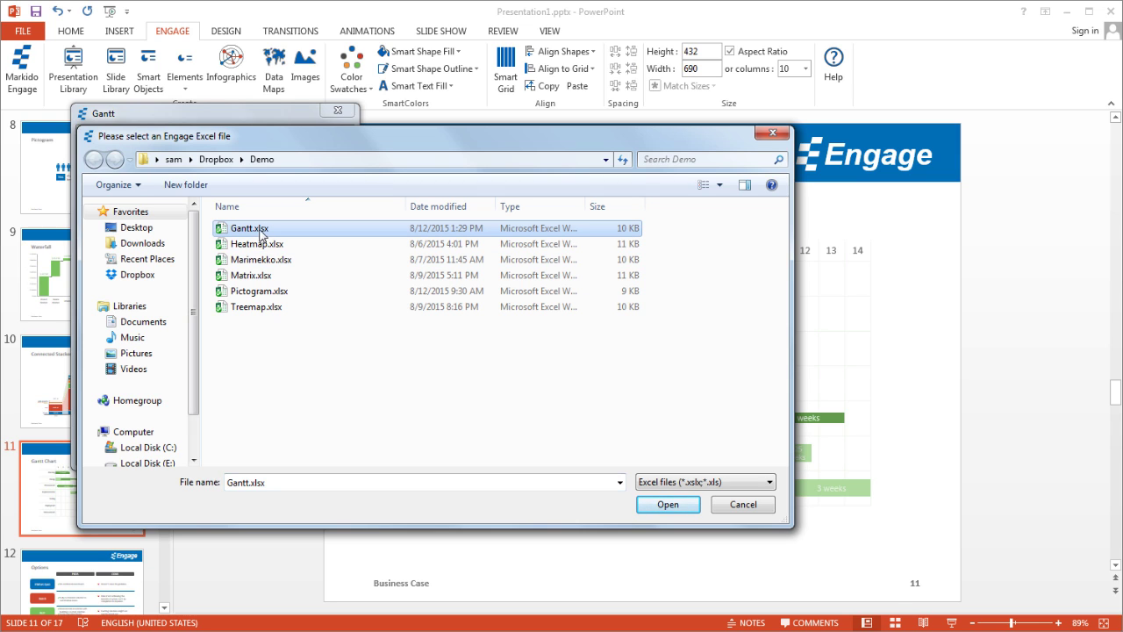
left_click(668, 505)
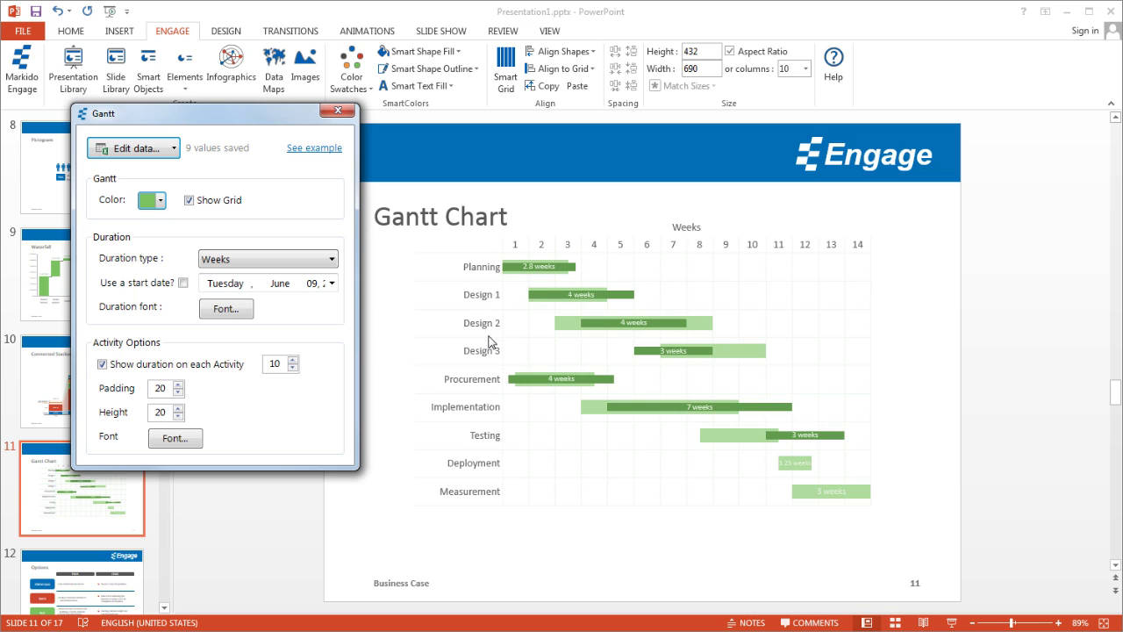
left_click(140, 150)
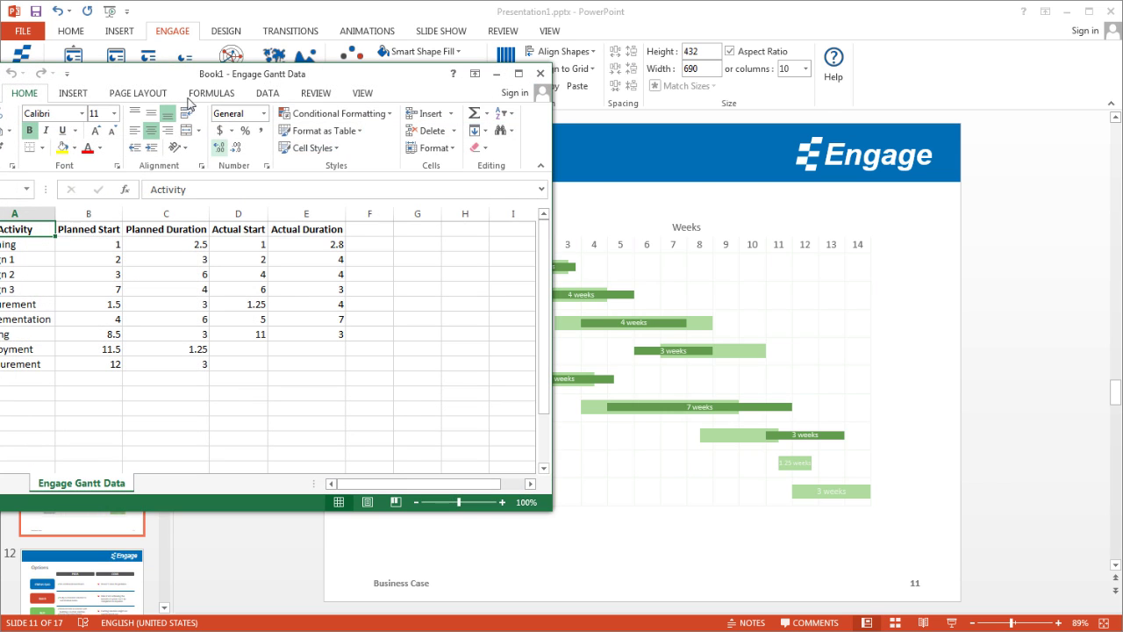
left_click_drag(202, 80, 360, 105)
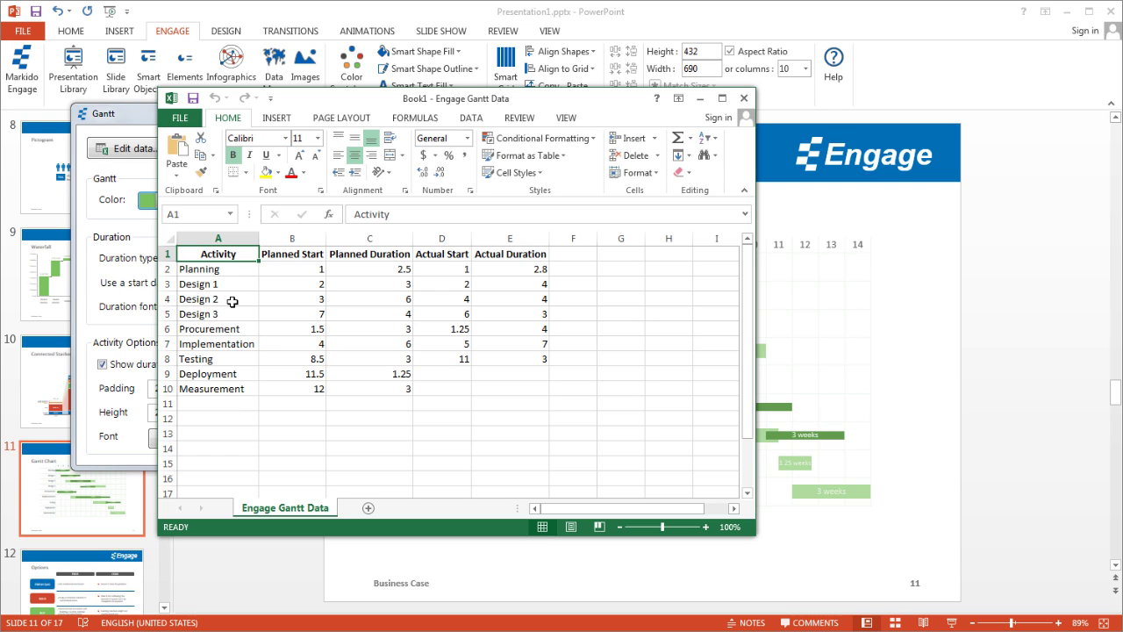
left_click(738, 101)
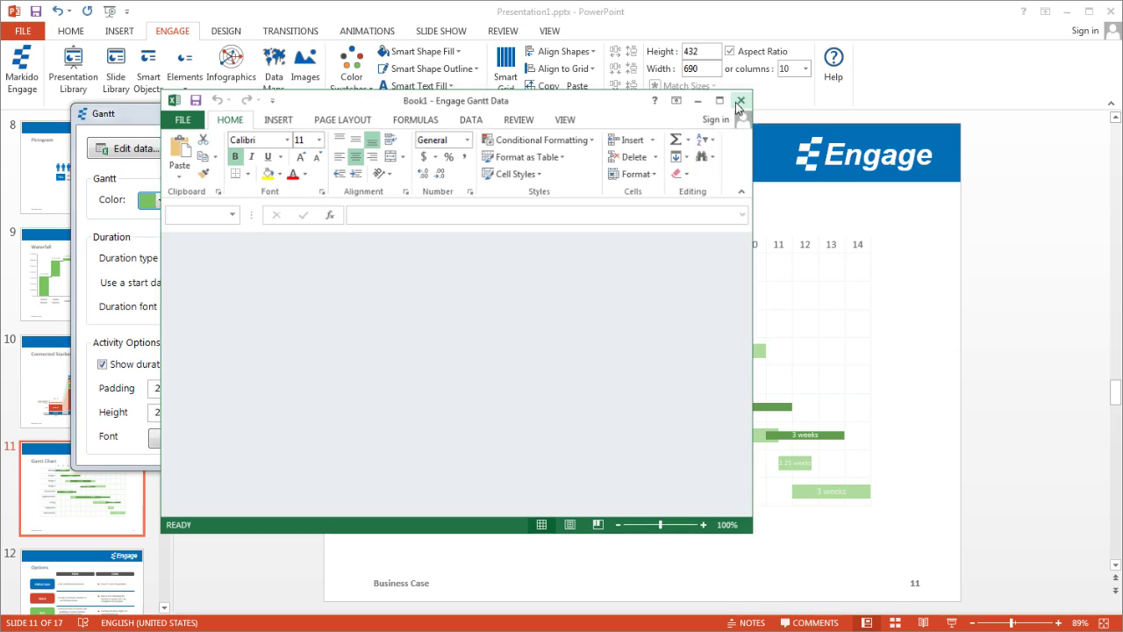